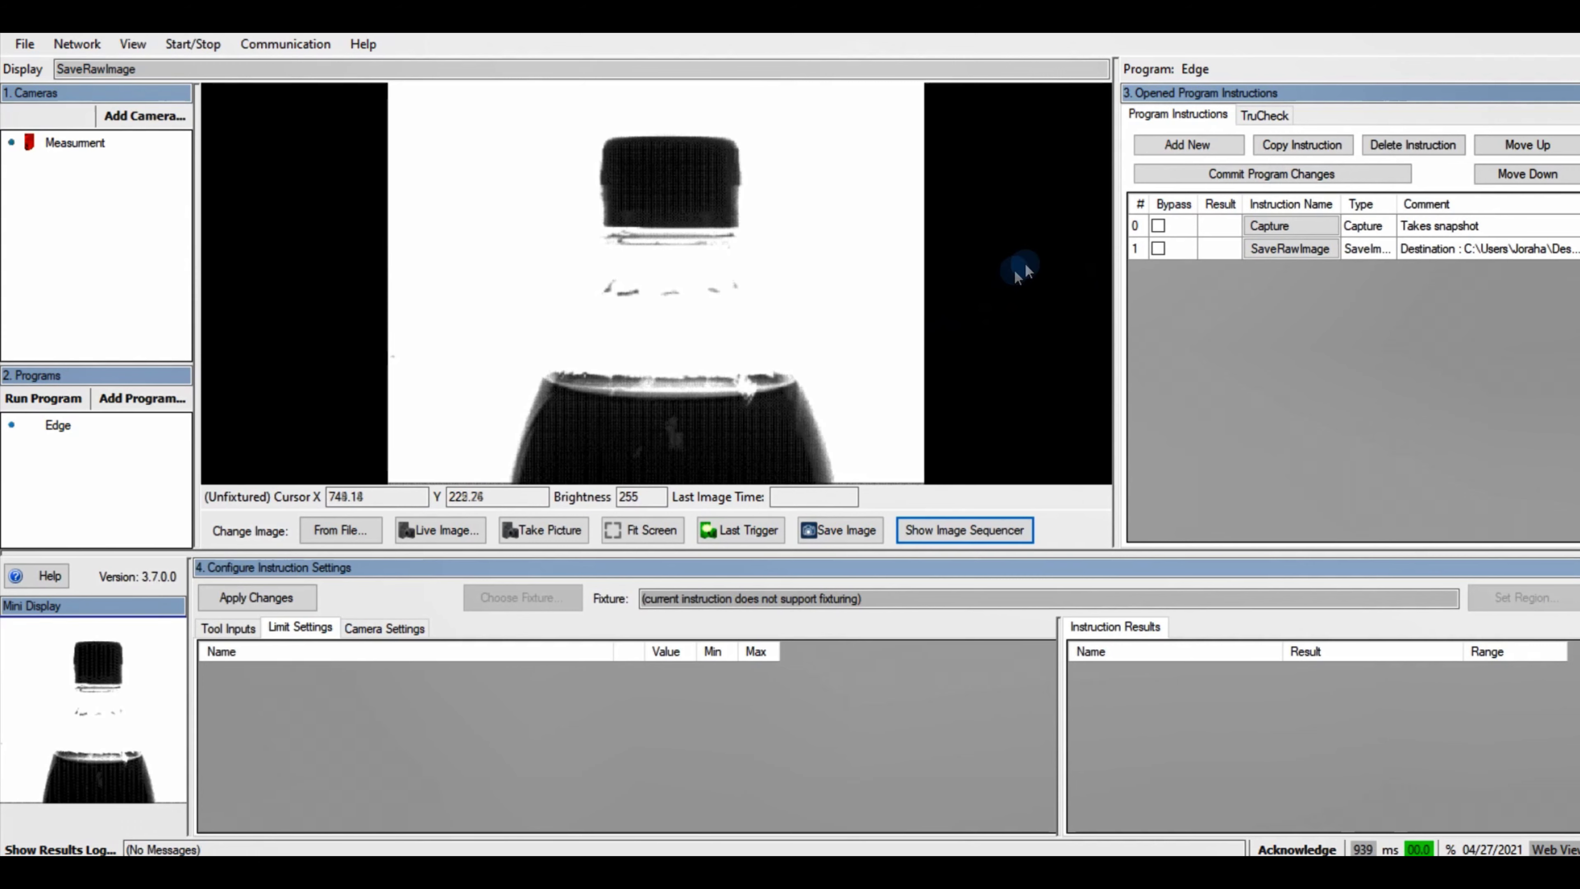
Step: Add an Edge instruction to the program with 1 edge to find and White to Black polarity
click(1177, 148)
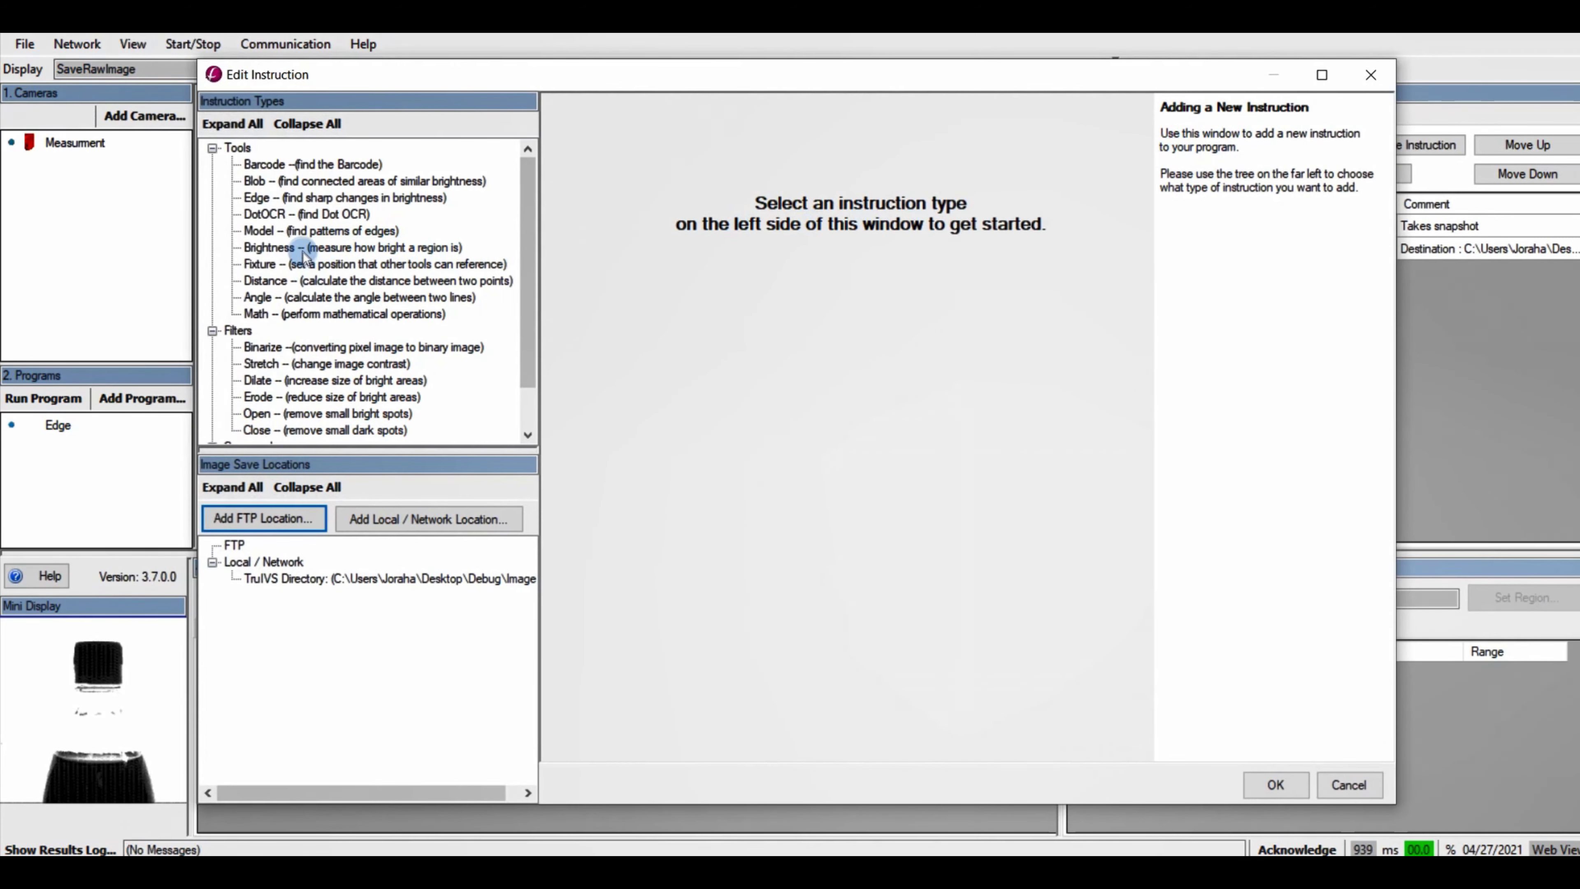
click(296, 198)
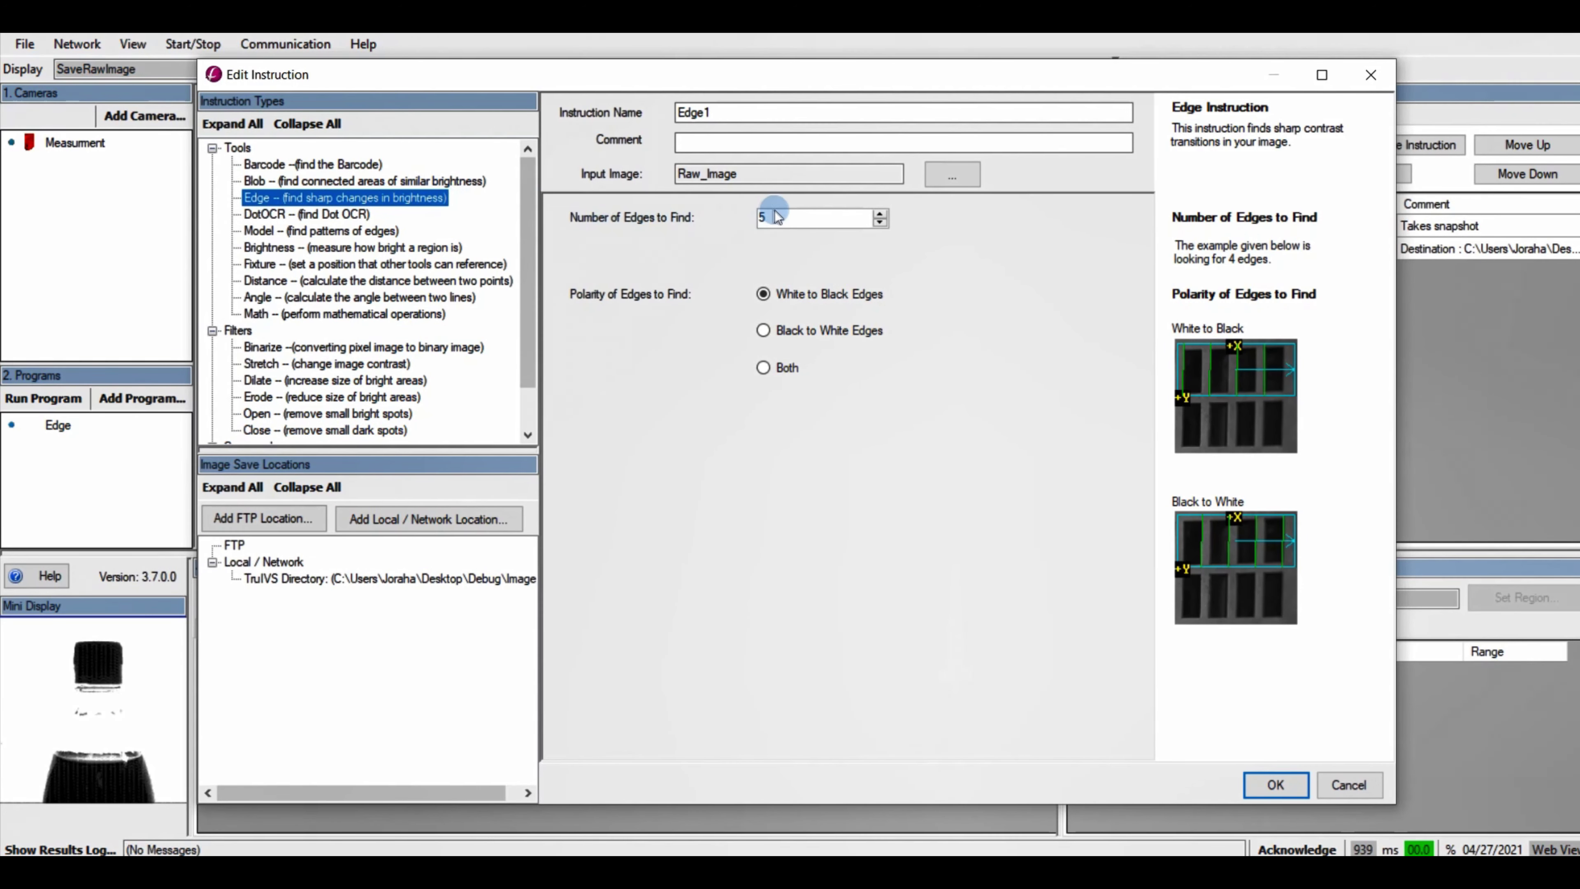
drag(782, 218, 742, 225)
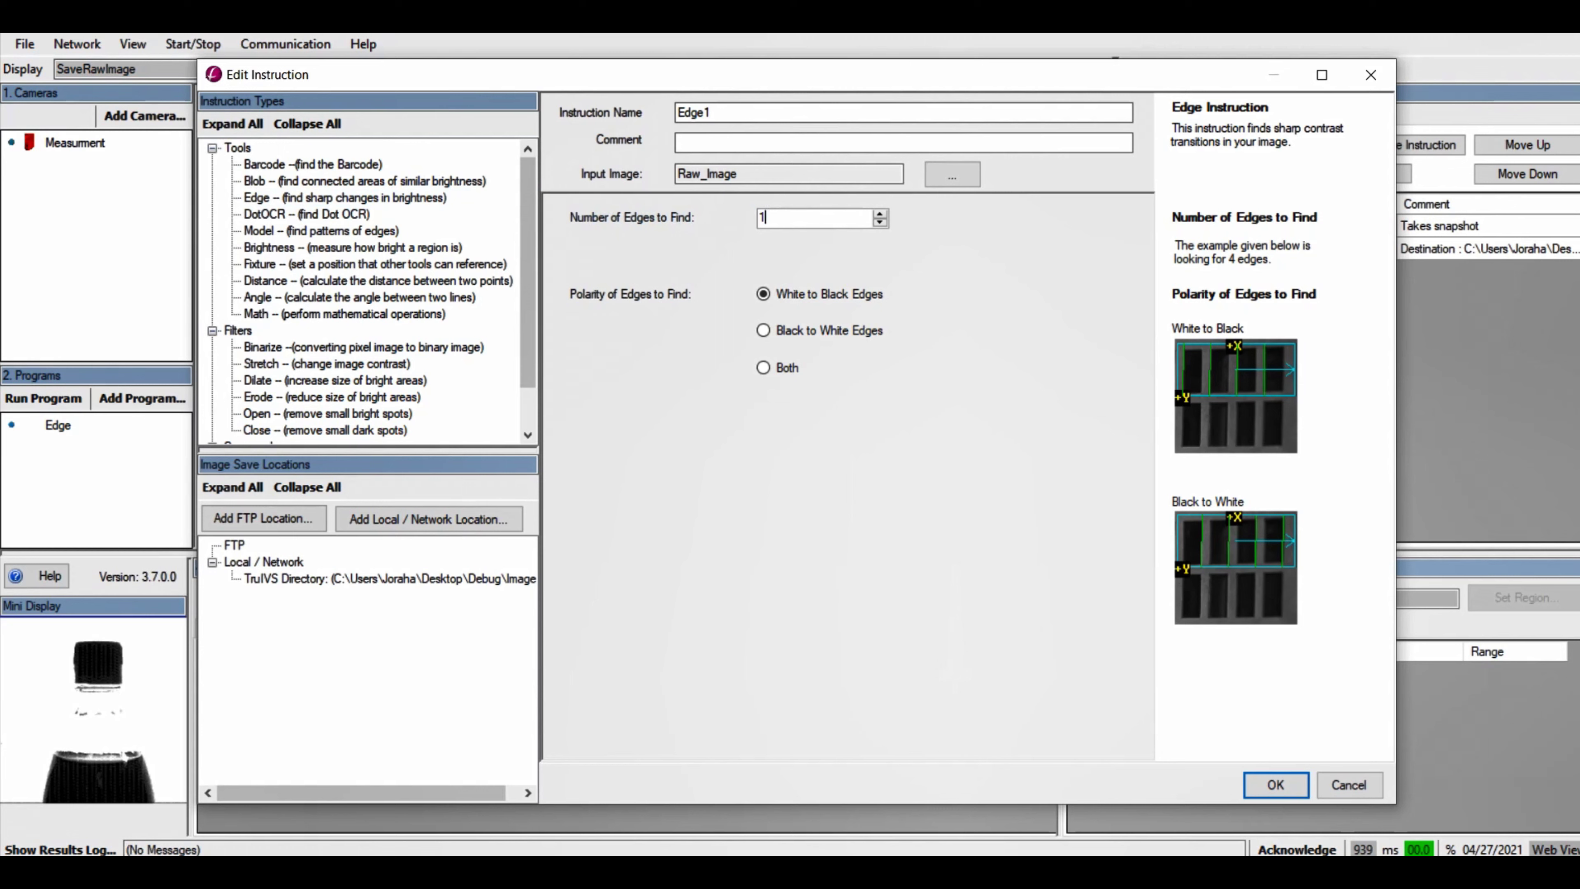
click(613, 318)
click(772, 298)
click(1291, 787)
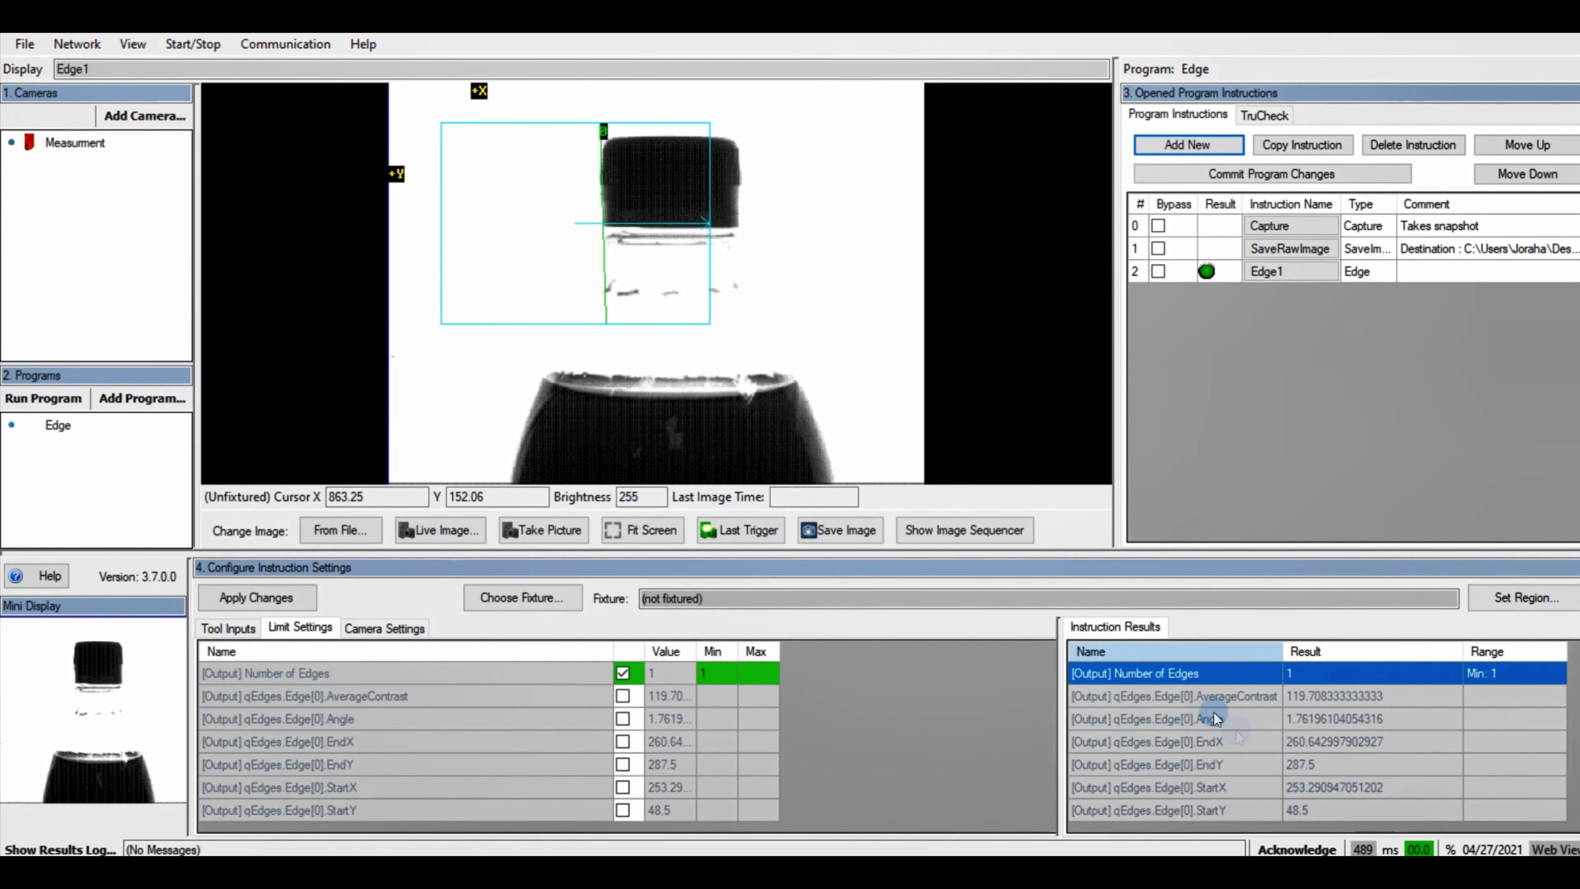
Step: Rotate Edge1's search region to point upward, shrink it to a narrow box across the cap's lower edge, and apply the changes
click(709, 181)
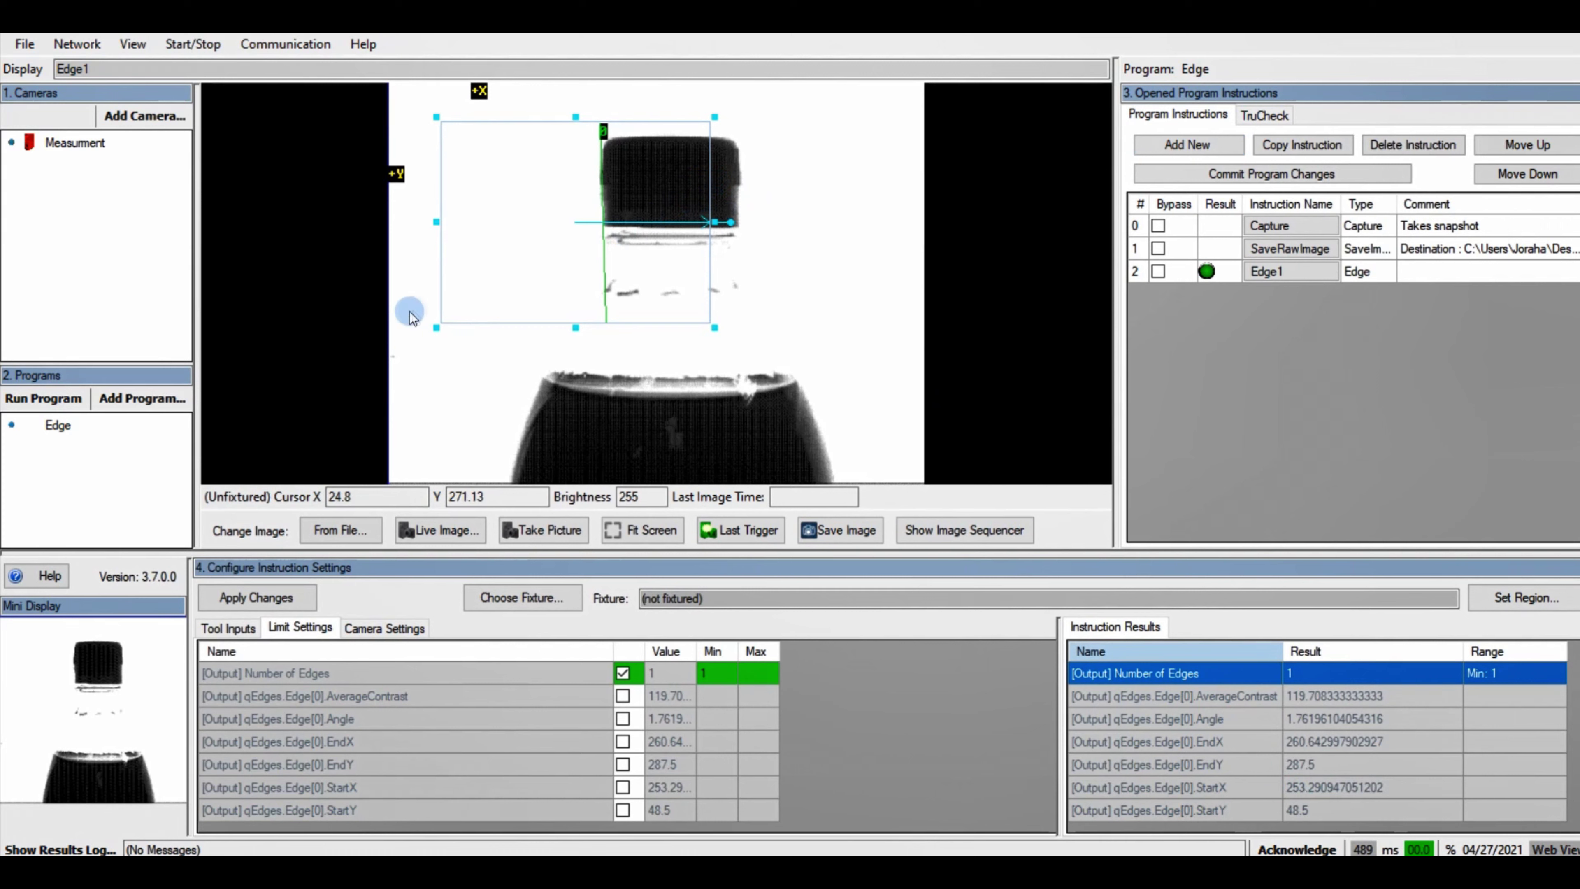
drag(735, 224, 577, 121)
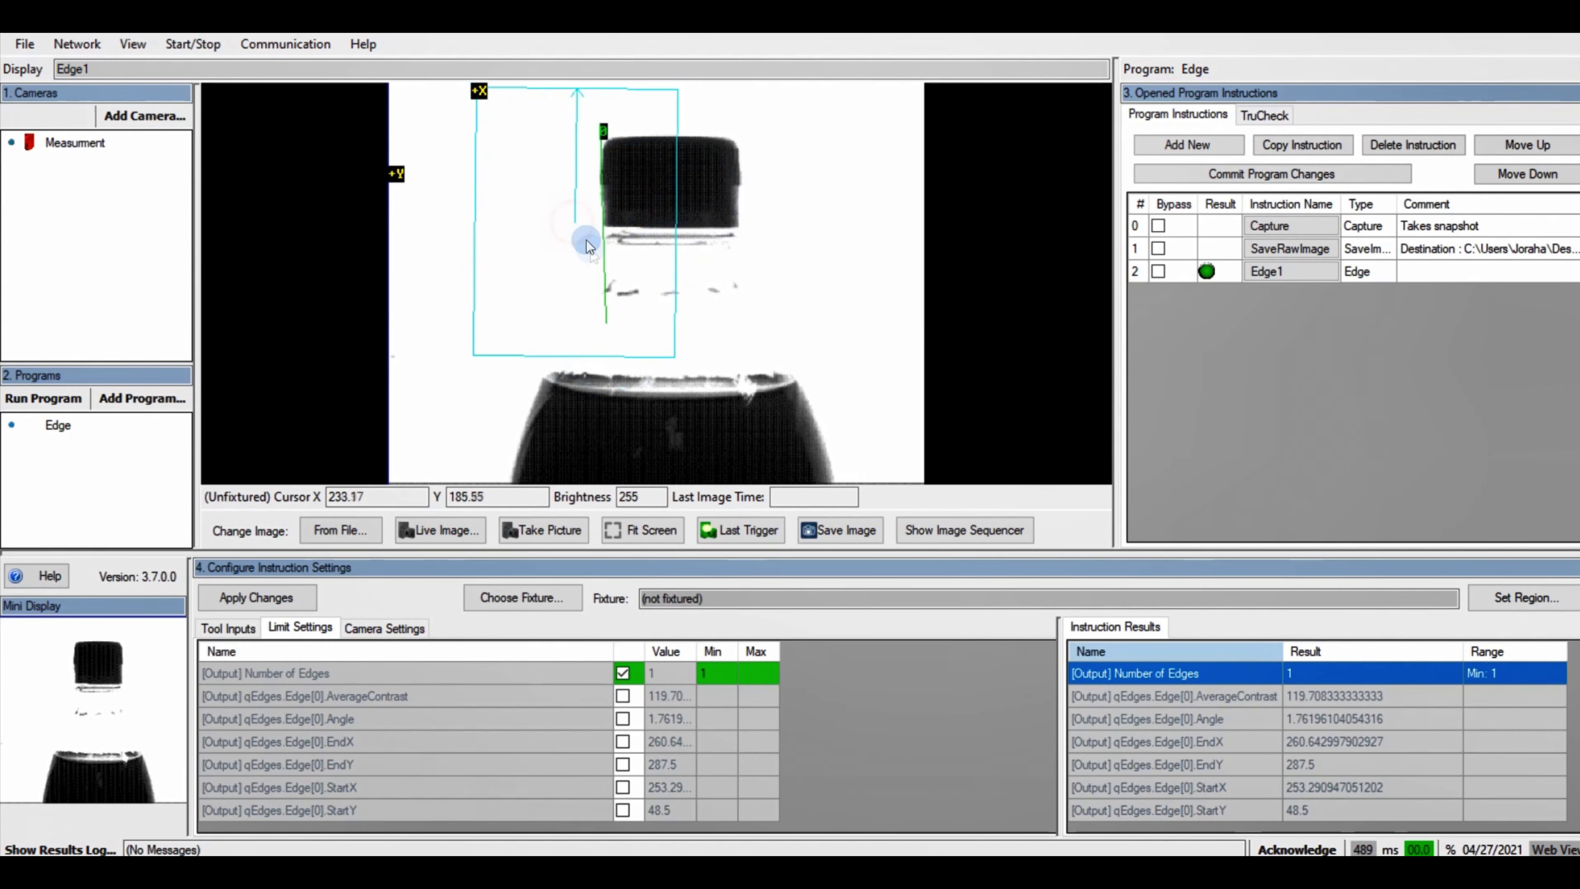
drag(586, 356, 673, 378)
drag(772, 106, 710, 162)
drag(557, 379, 636, 287)
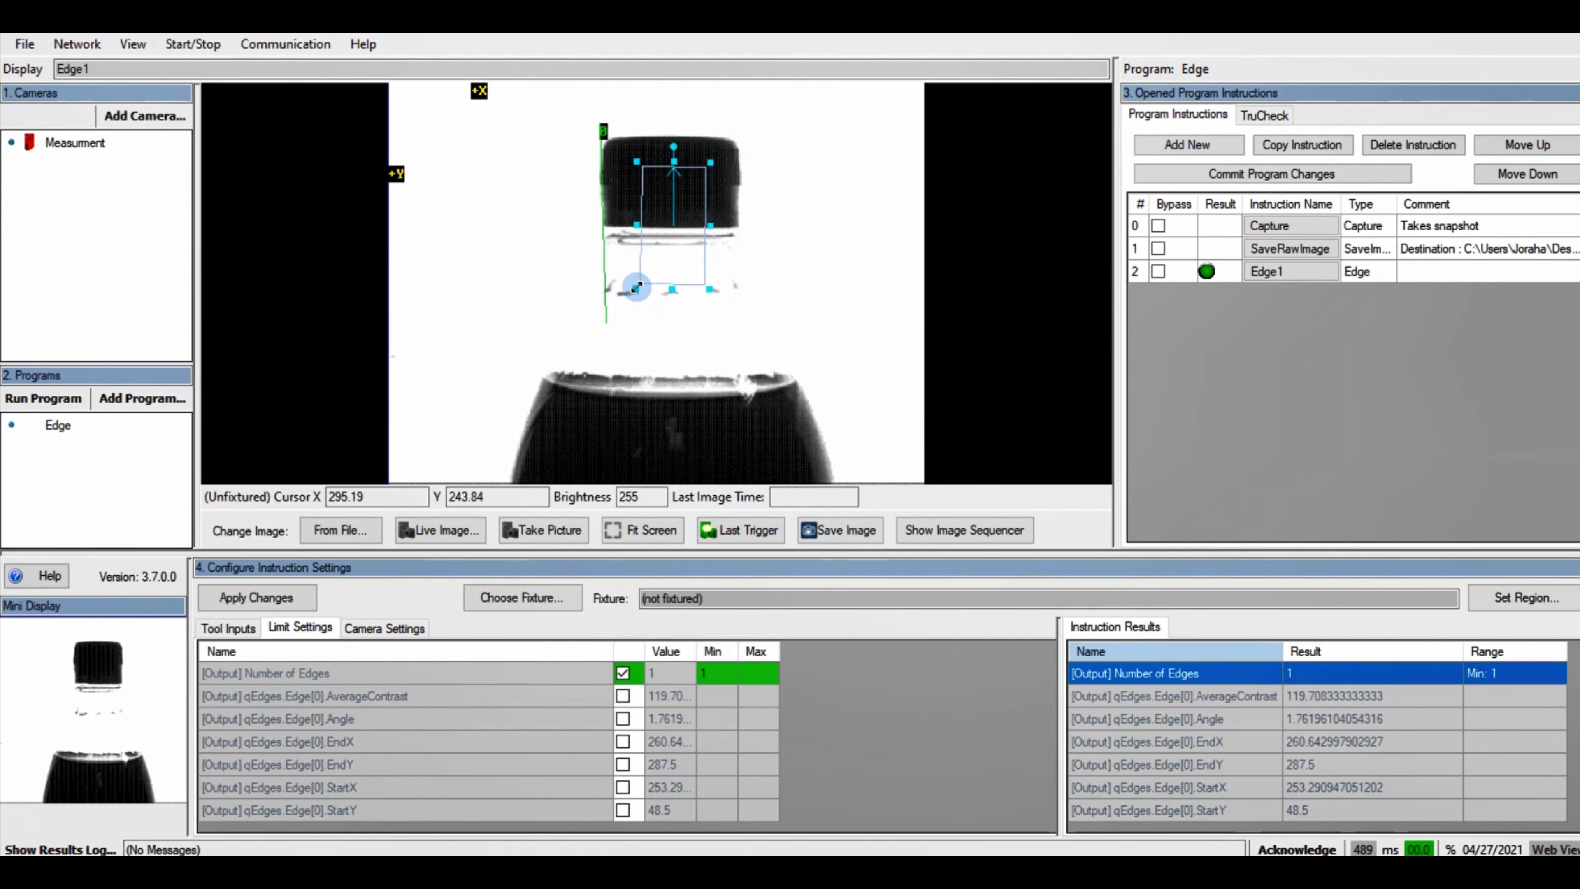
drag(717, 223, 643, 223)
drag(676, 291, 672, 277)
click(302, 602)
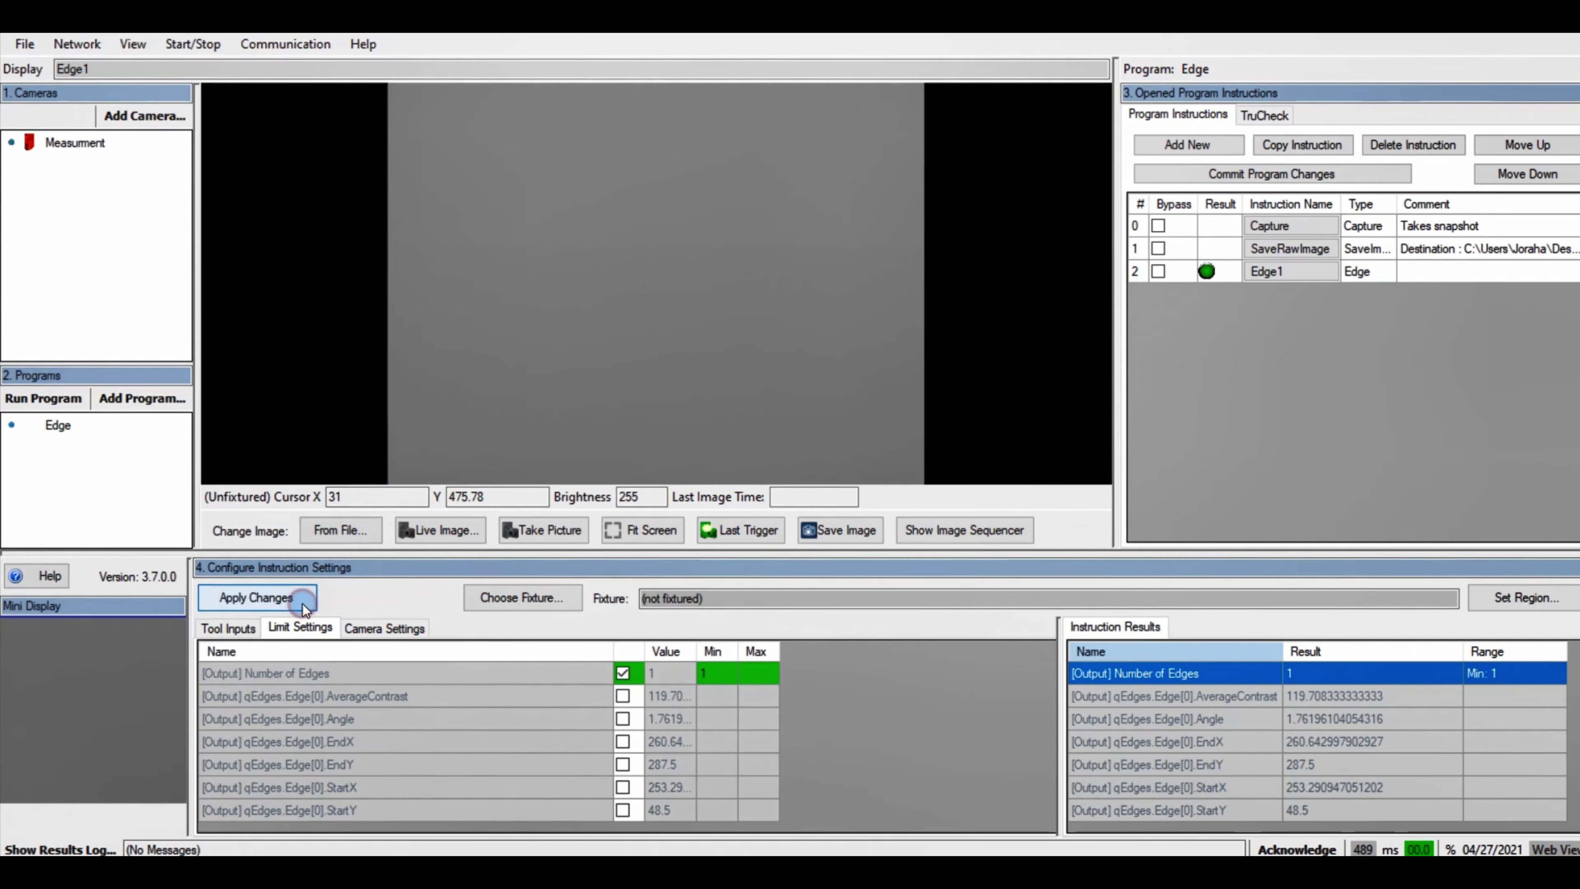
scroll(671, 229, up, 2)
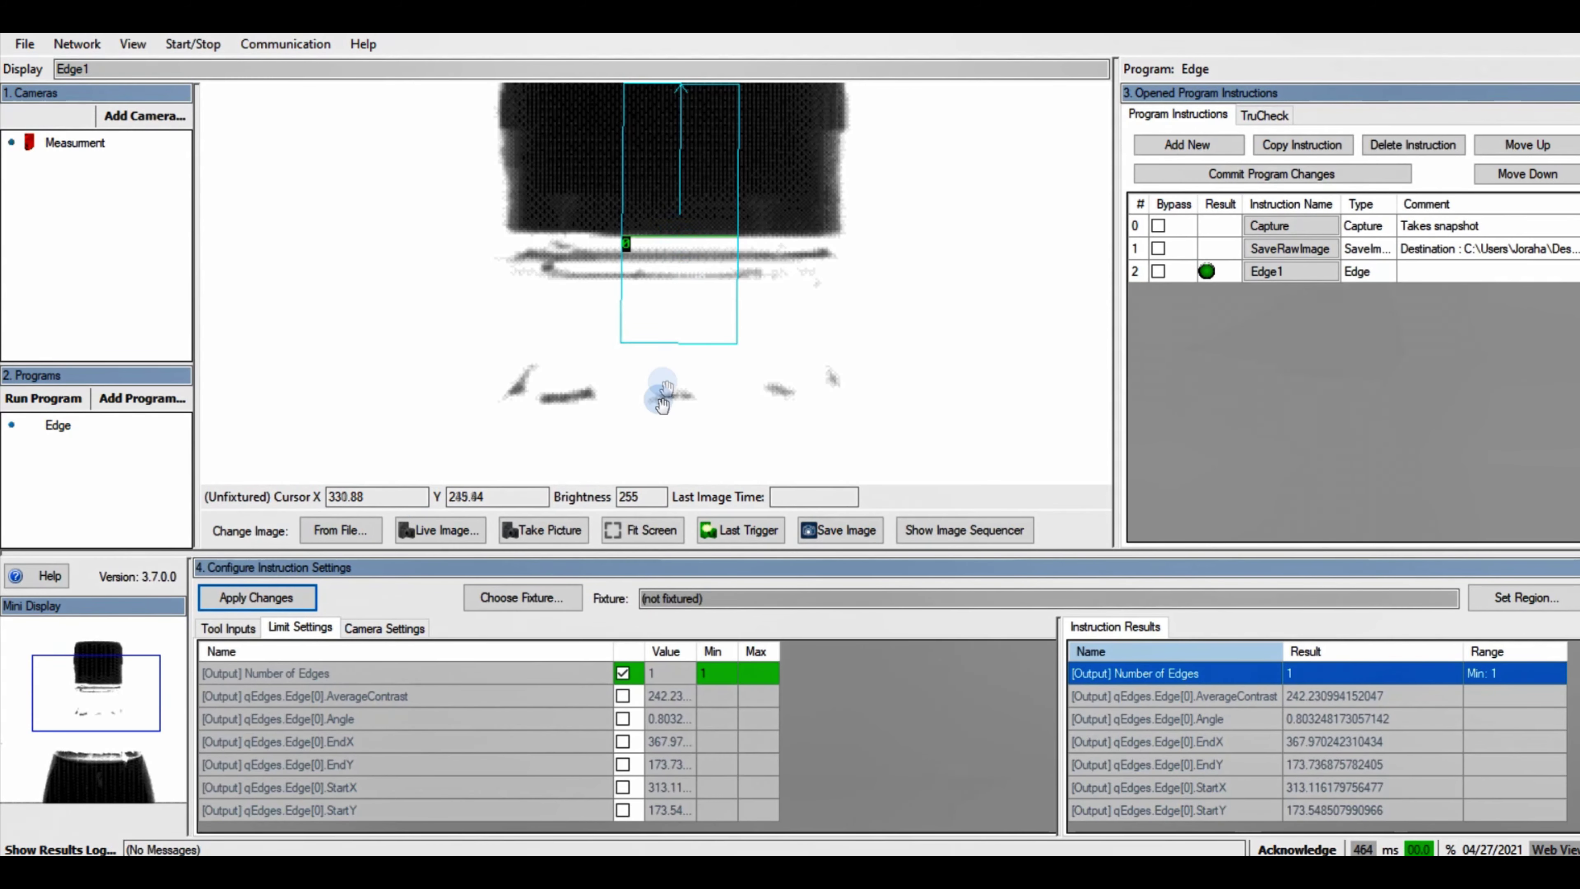
click(634, 530)
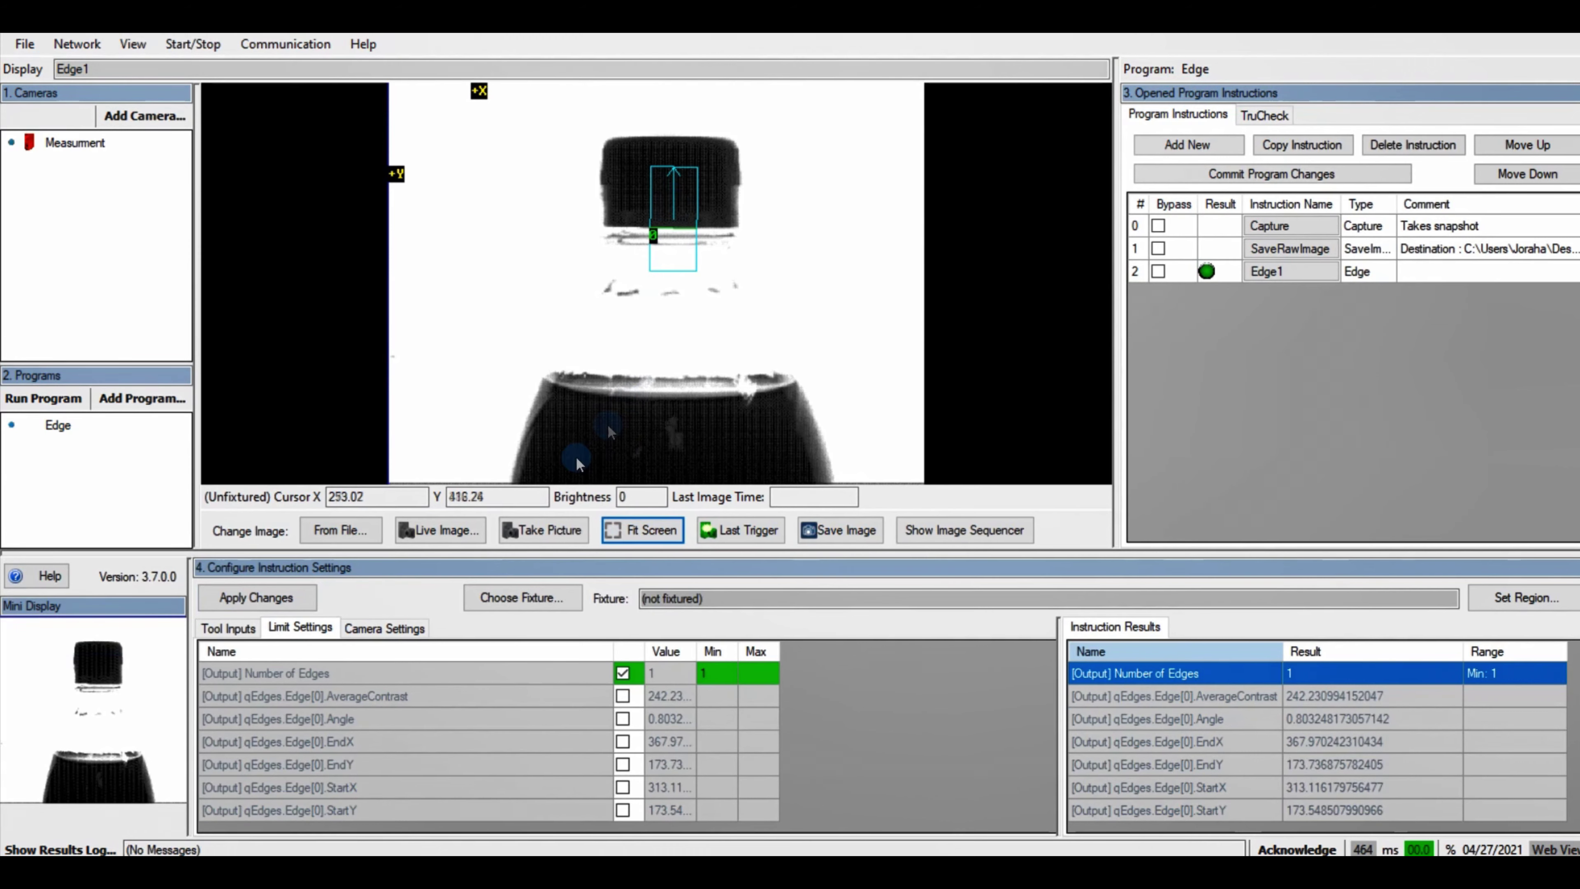
click(288, 595)
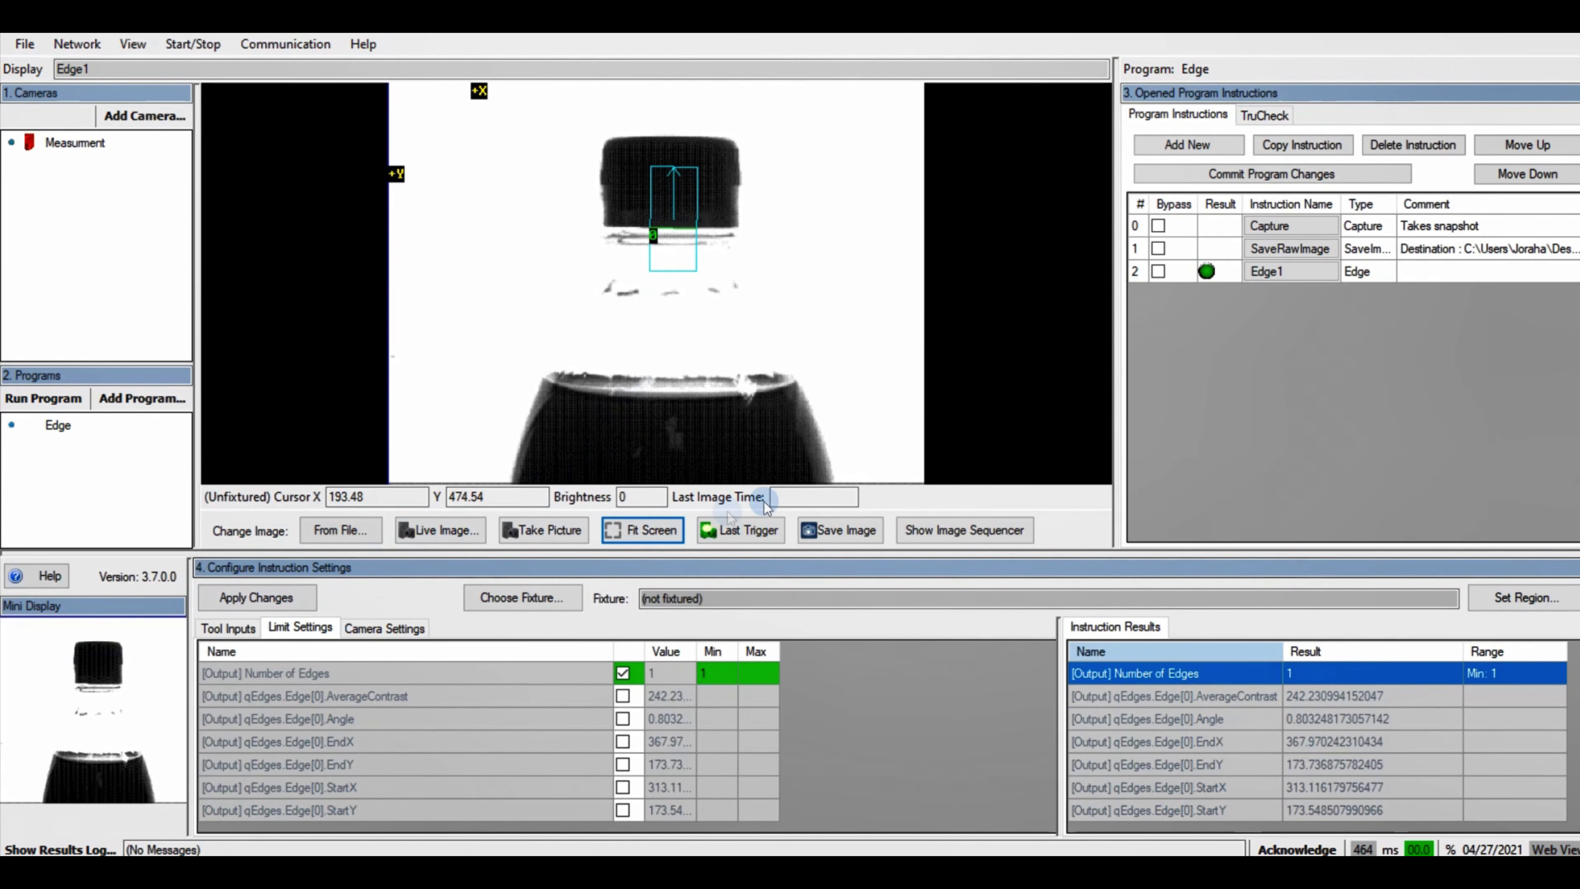
Step: Add a second Edge instruction with 1 edge to find, keeping White to Black polarity
click(1188, 147)
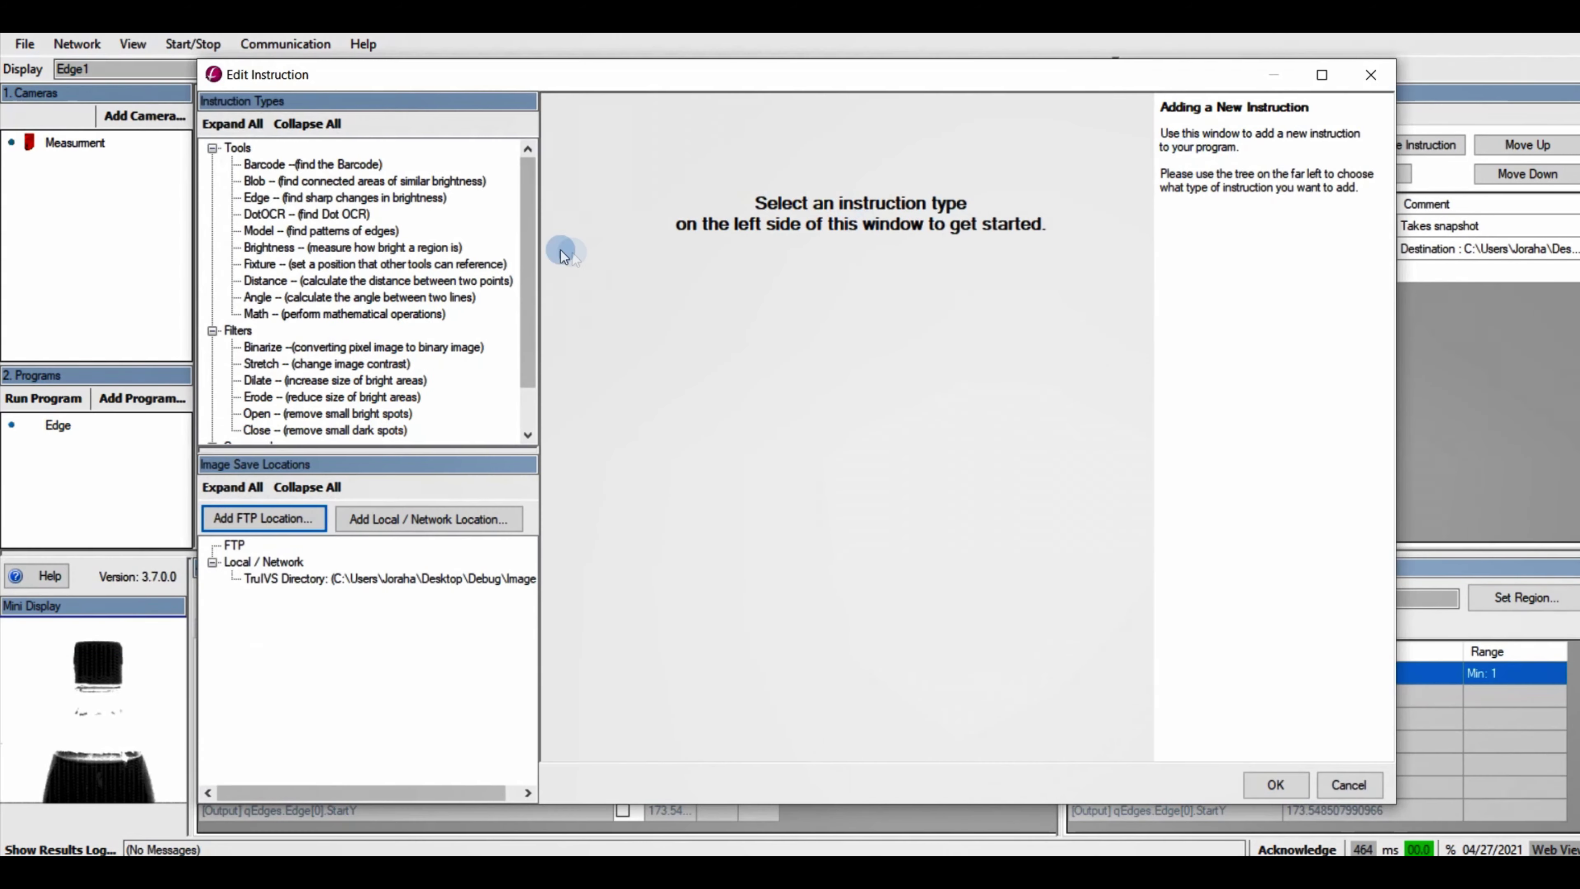
click(321, 206)
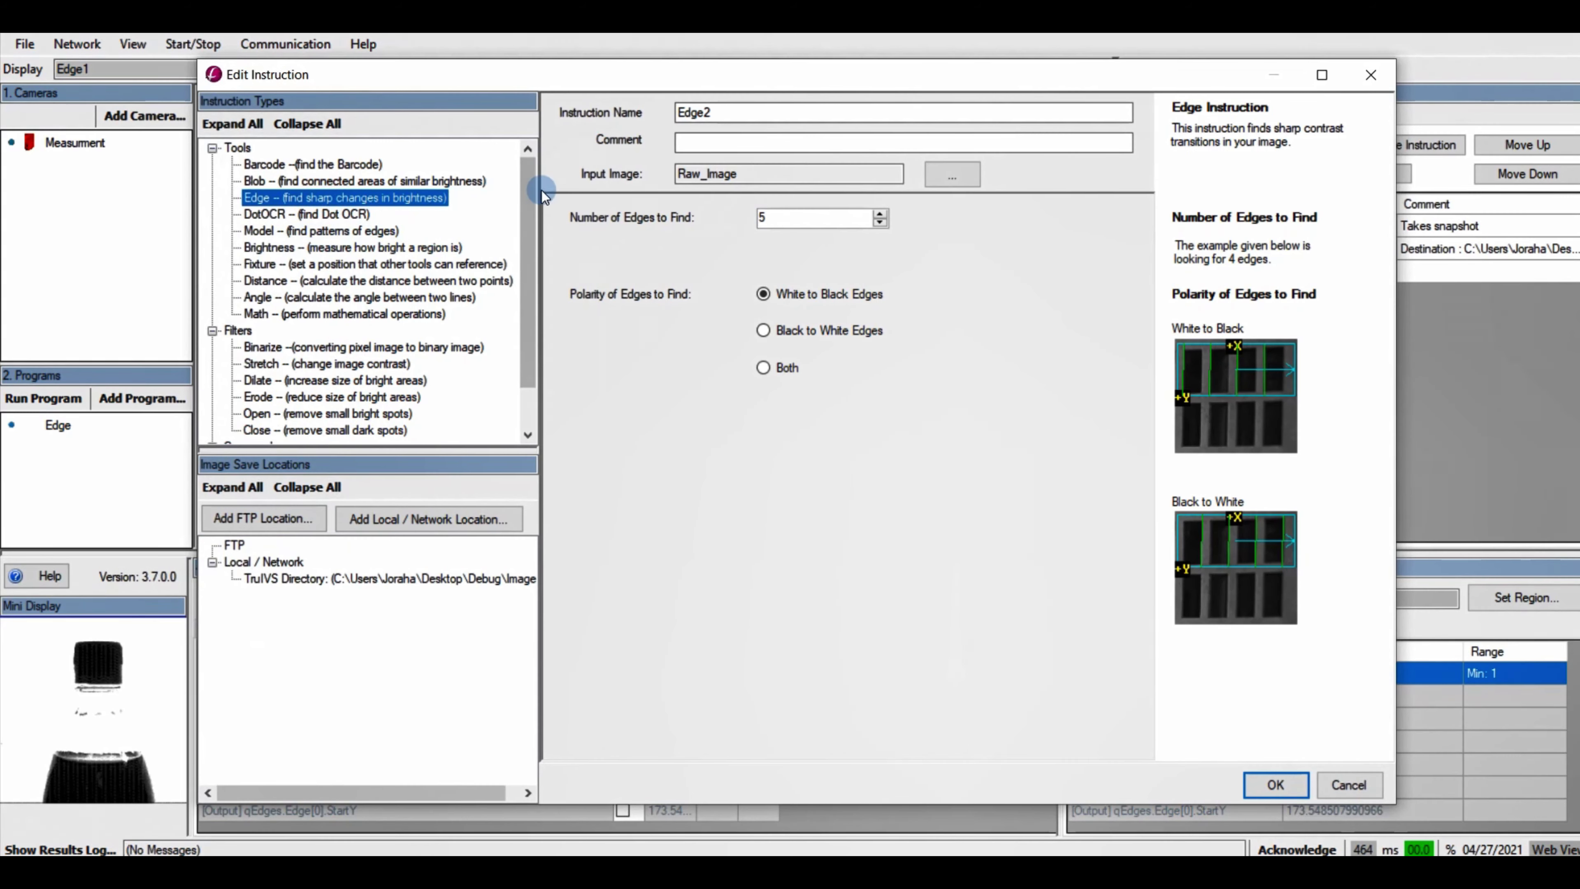
click(763, 216)
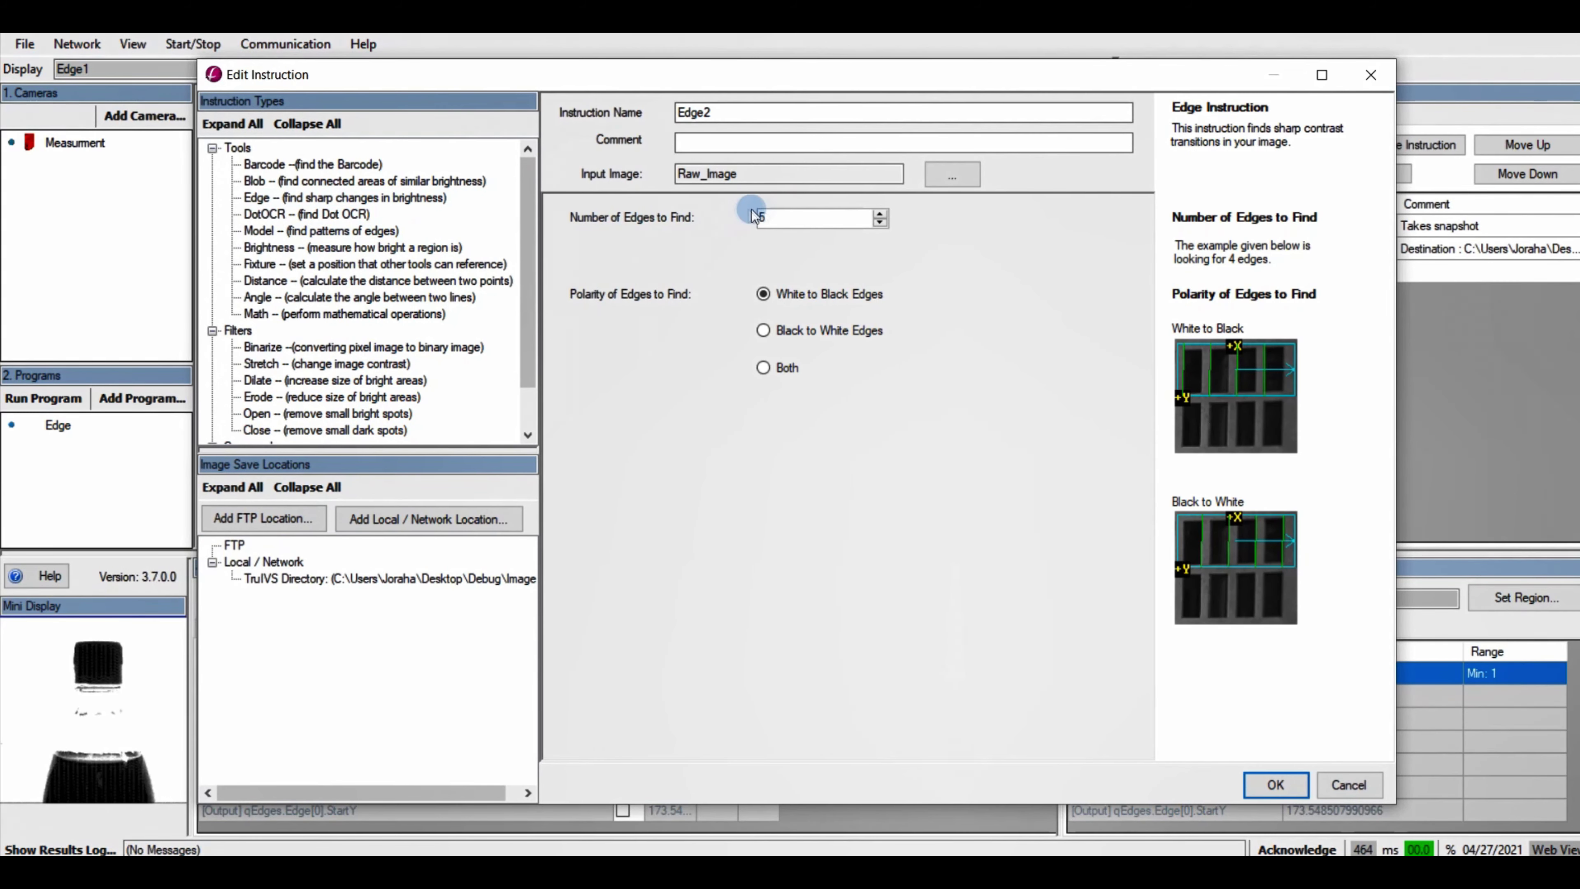
text(1)
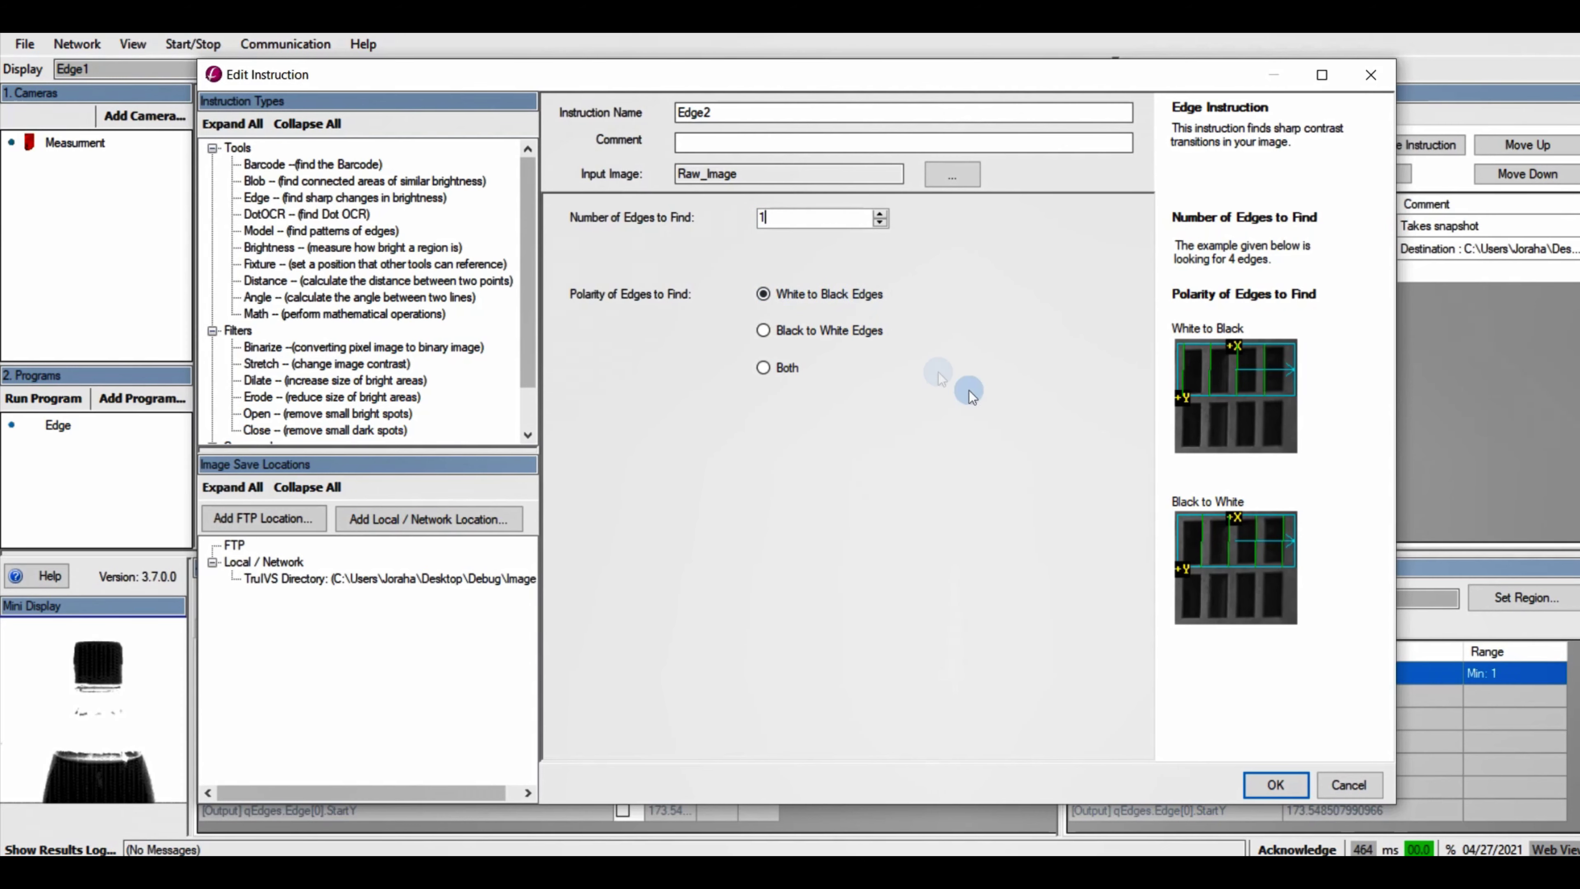
click(1275, 783)
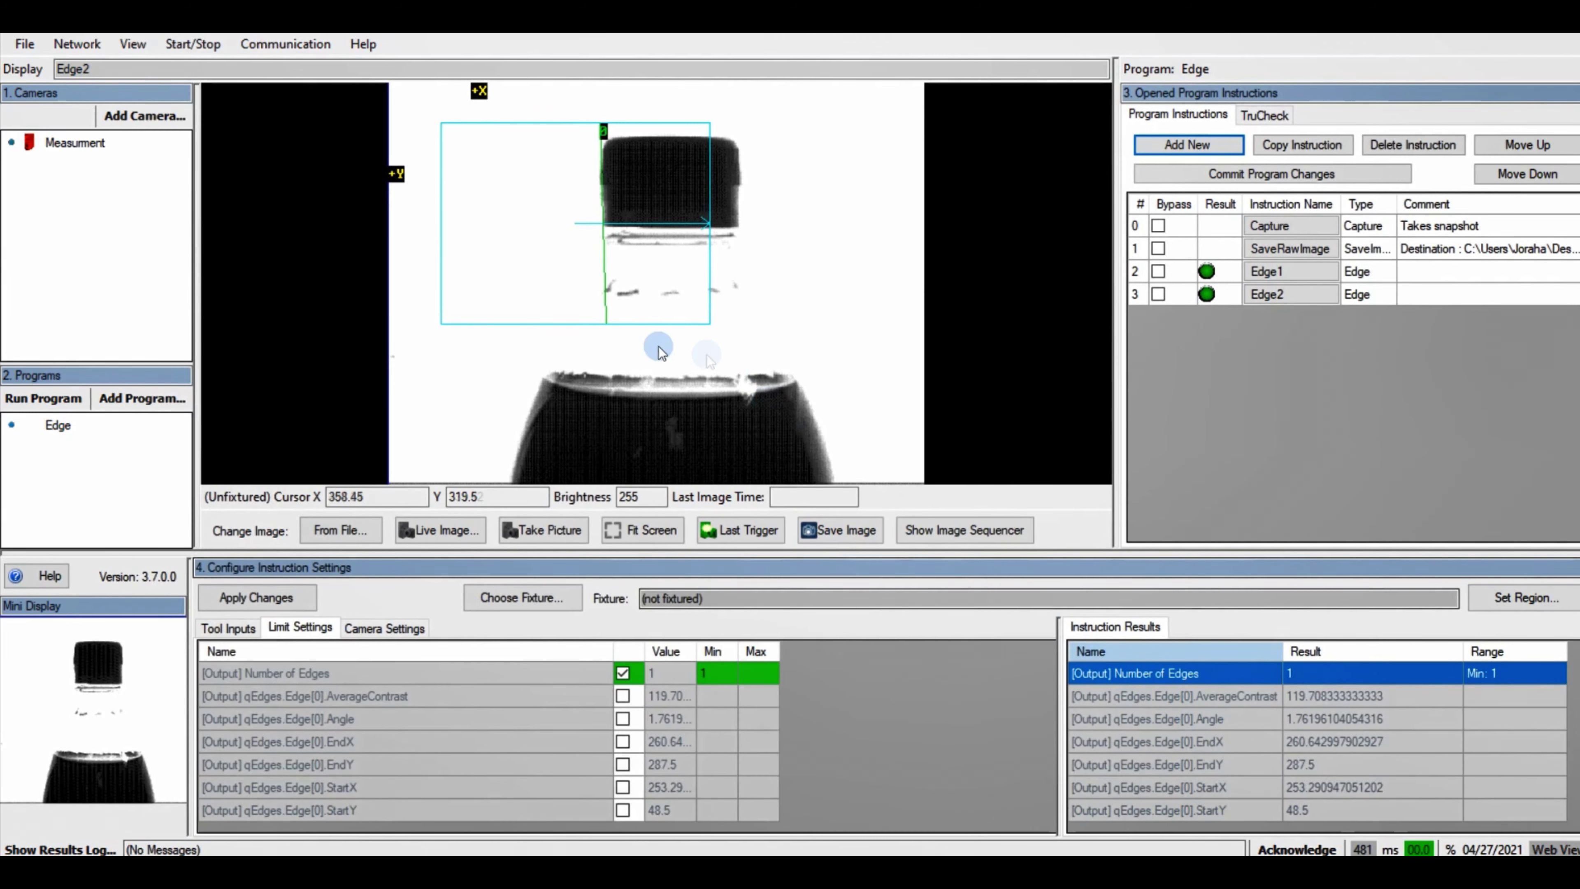
Step: Rotate Edge2's search region to point downward, shrink it to a narrow box across the liquid's surface, and apply the changes
click(444, 203)
drag(434, 120, 499, 225)
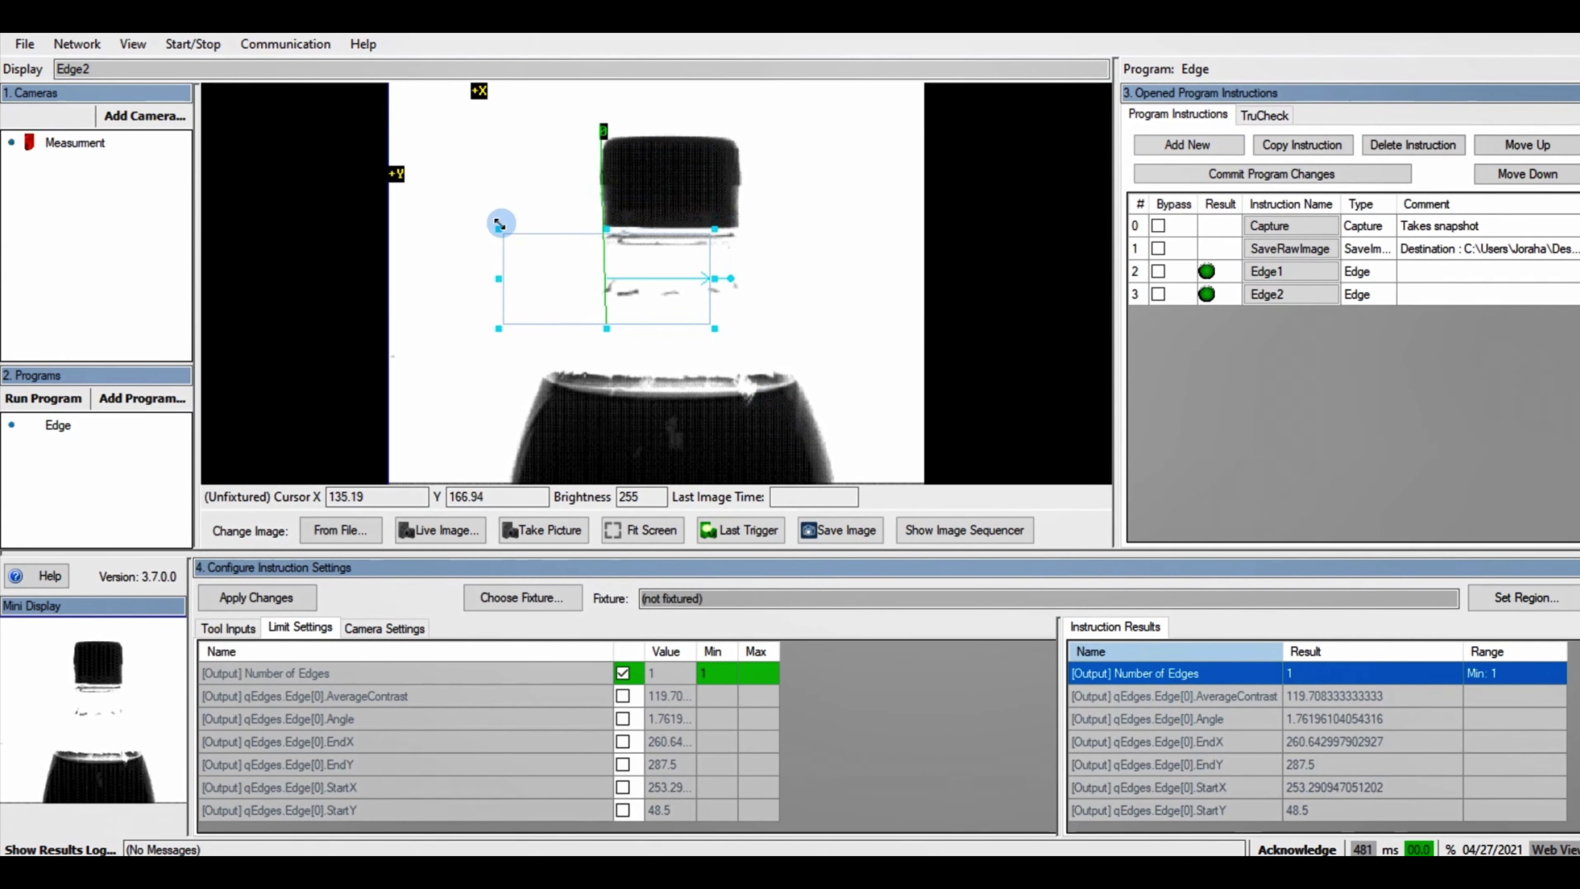
drag(730, 278, 692, 386)
drag(719, 279, 705, 333)
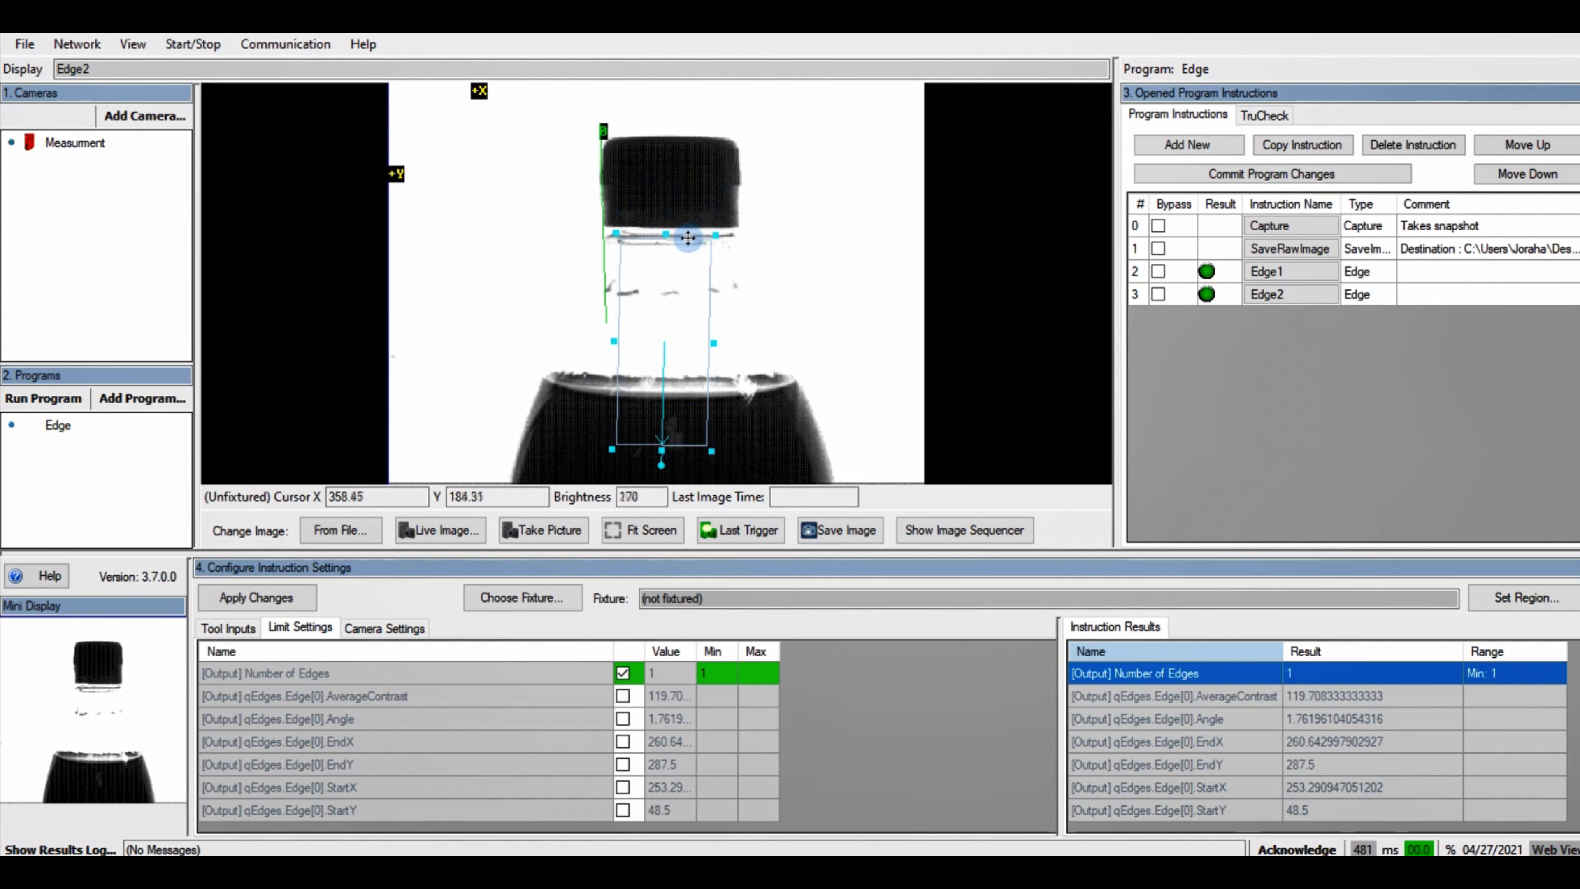
drag(665, 235, 663, 315)
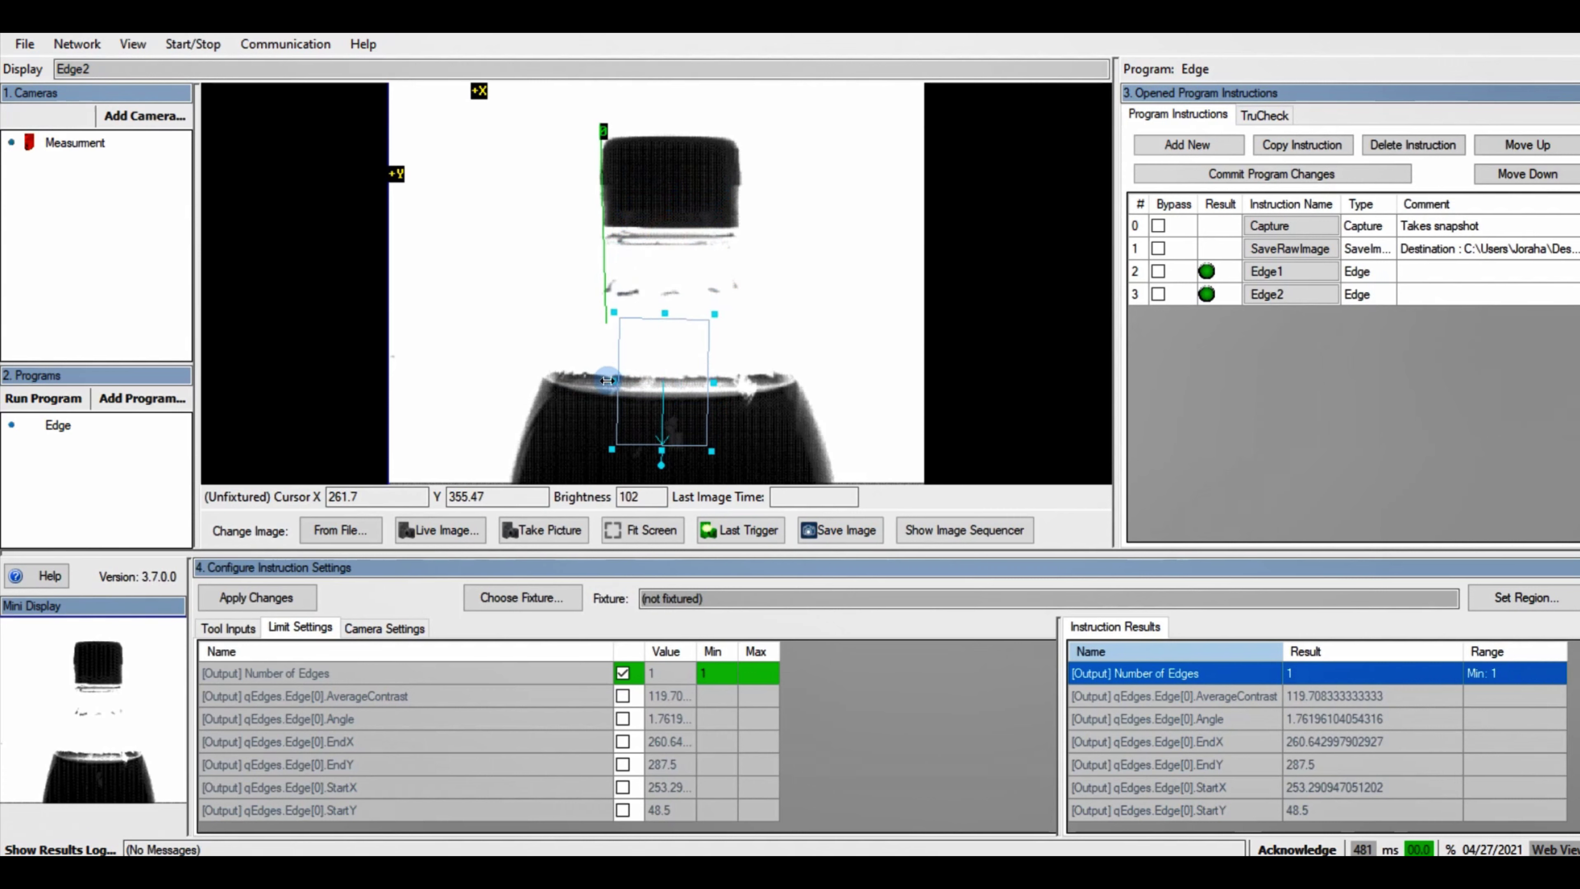
drag(608, 380, 686, 378)
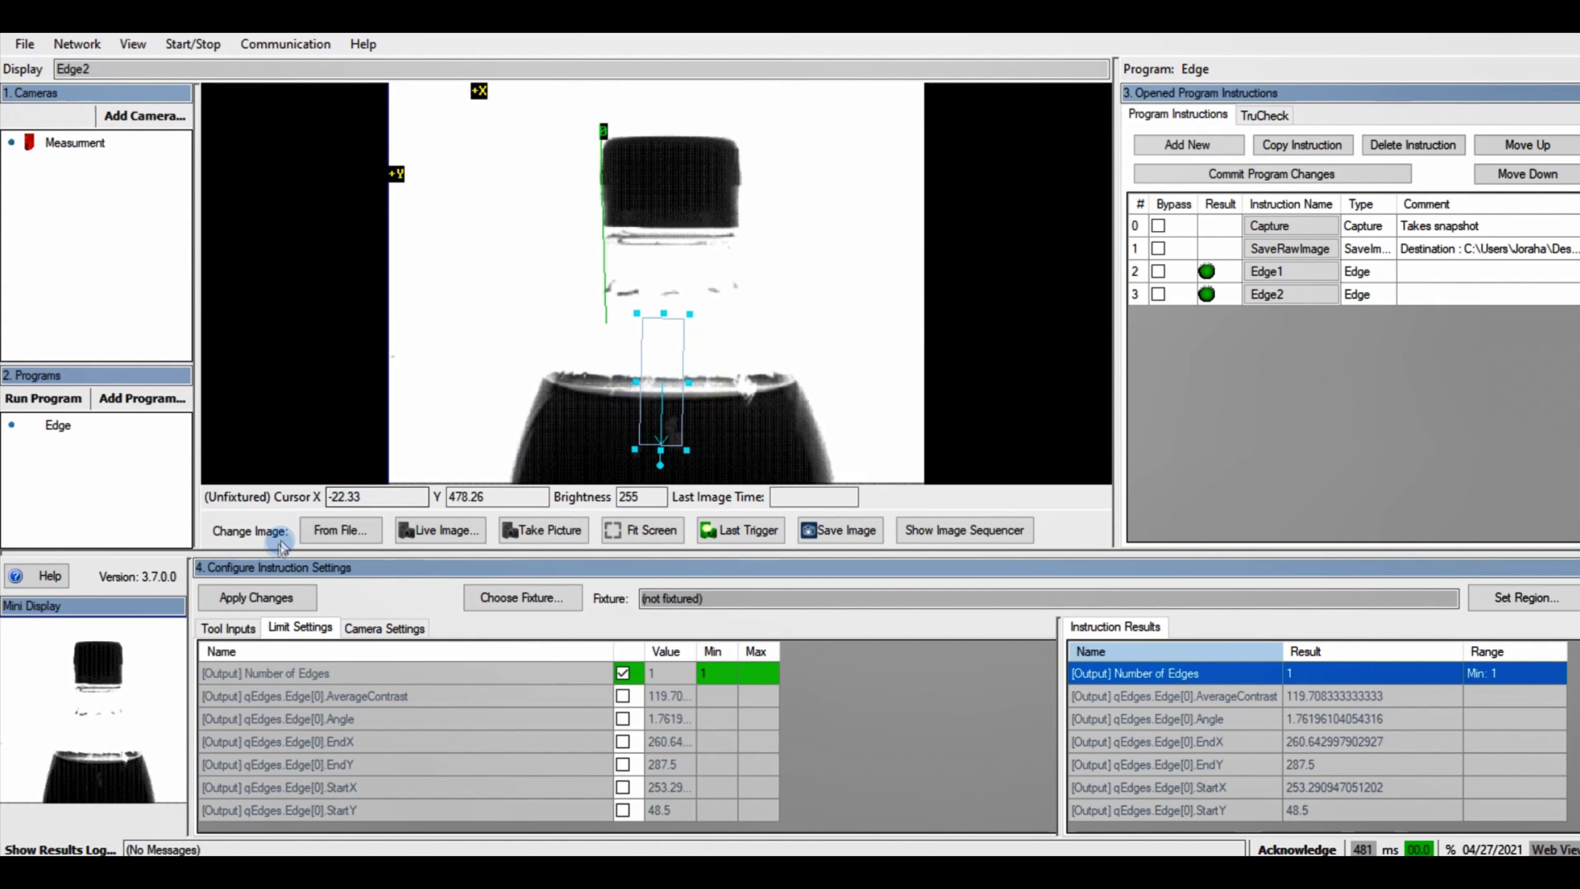
click(245, 599)
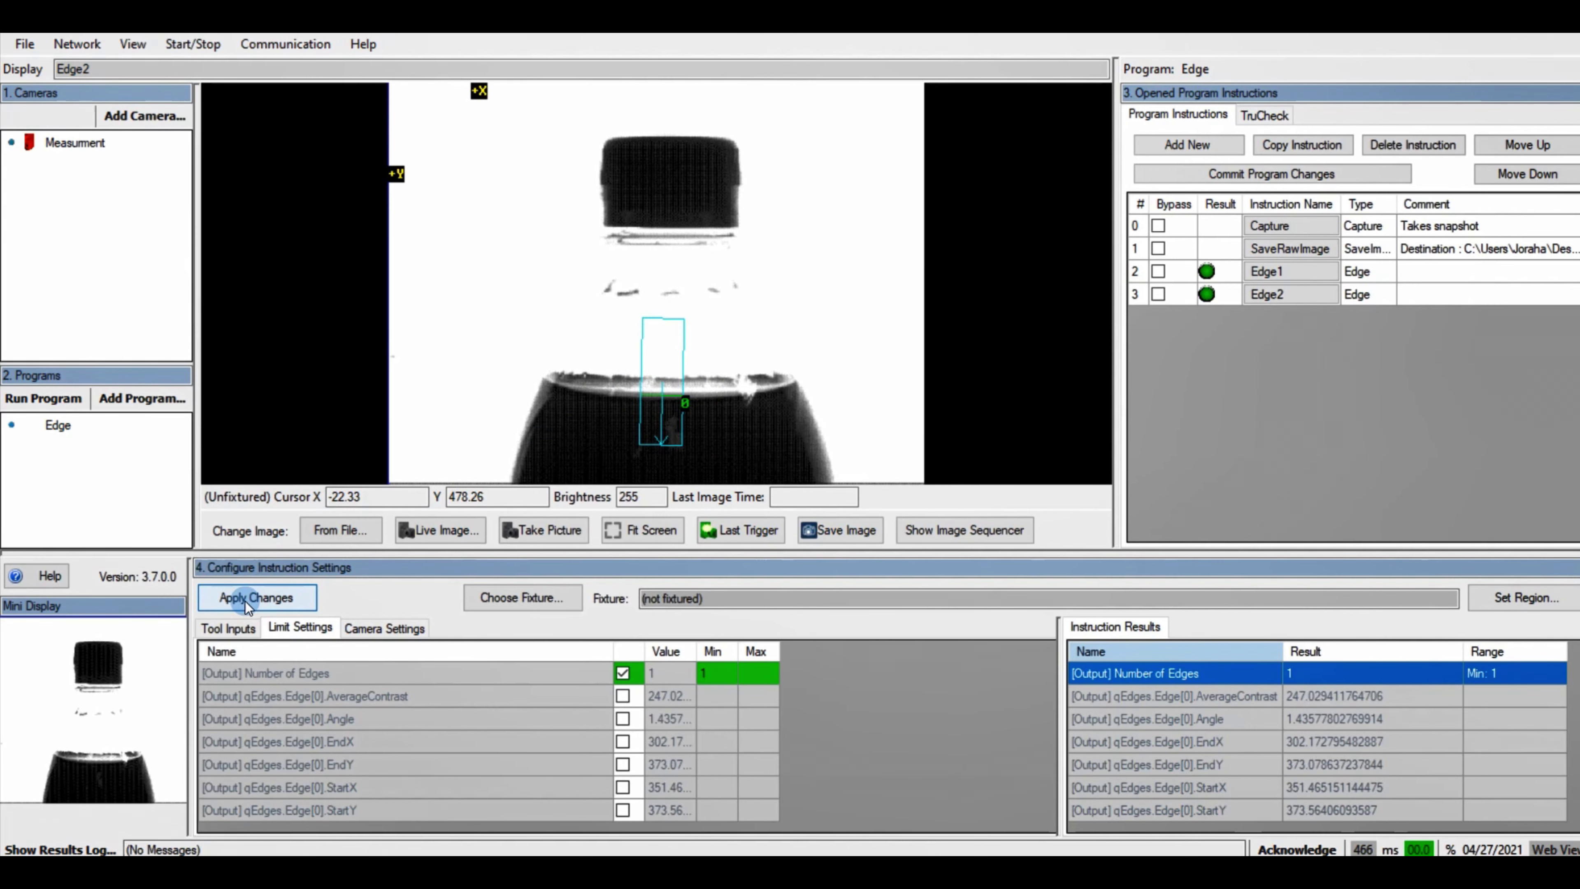
scroll(672, 404, up, 3)
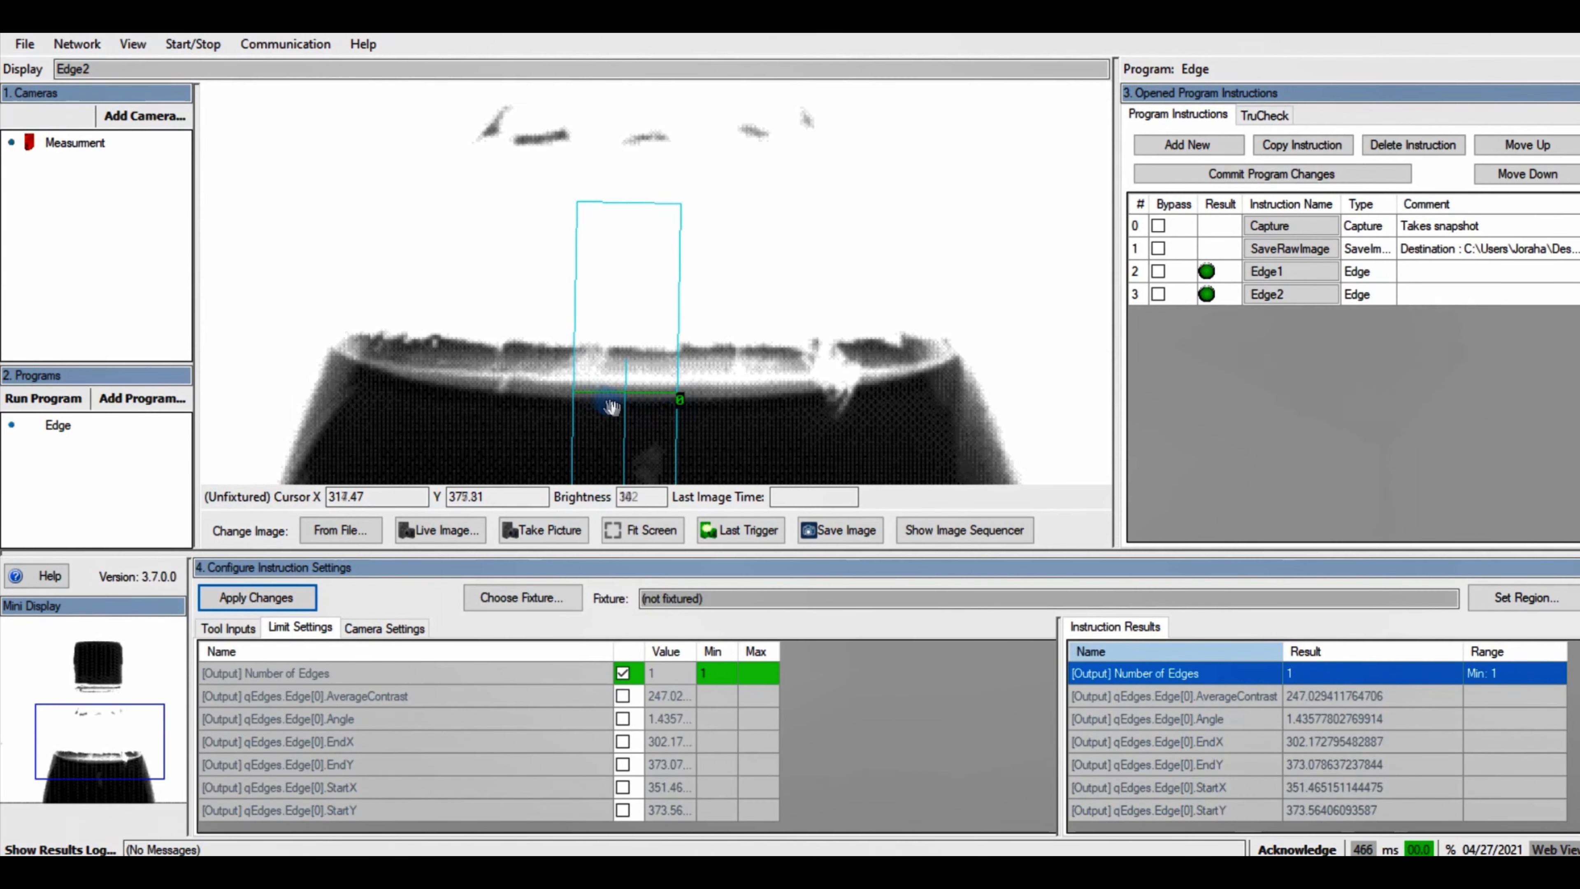
click(651, 534)
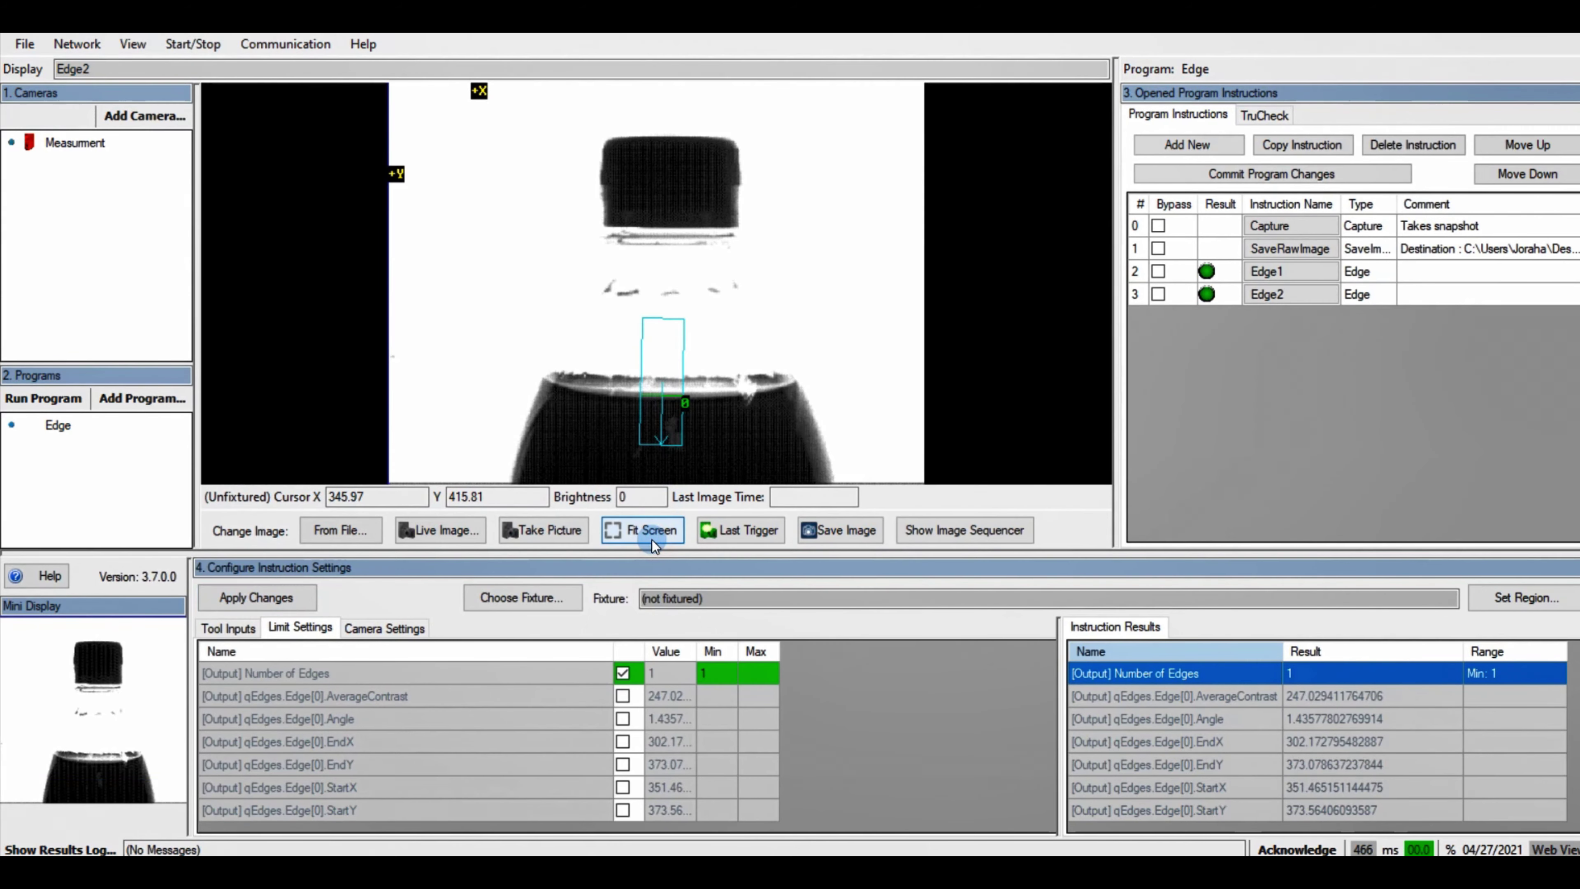
Step: Start a new Distance instruction and set Point A to the start point of Edge1's Edge[0]
click(1205, 152)
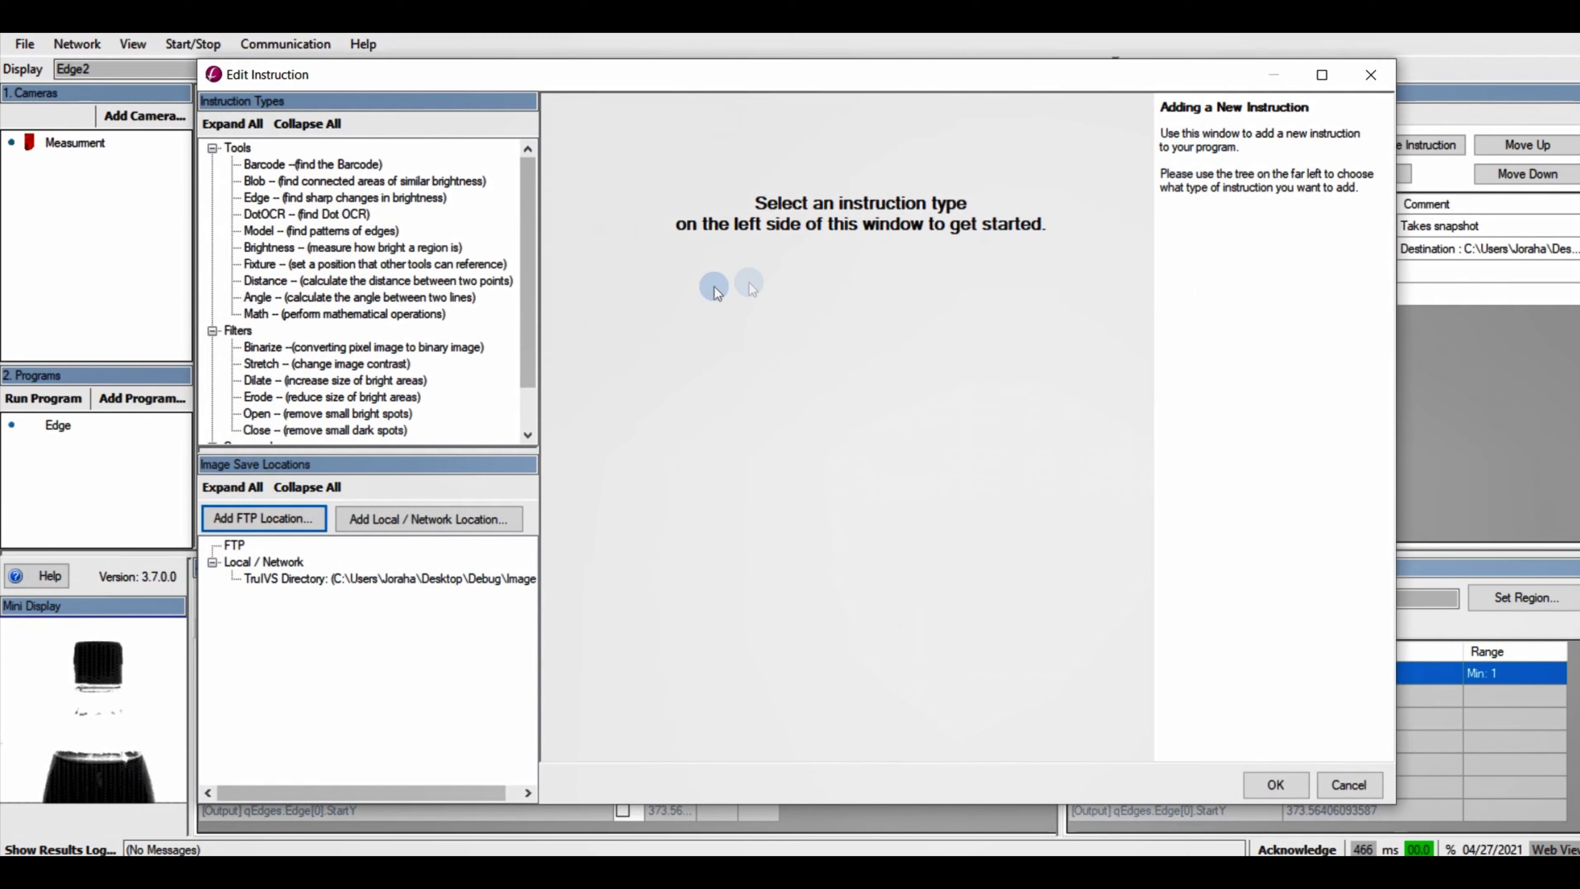
click(292, 288)
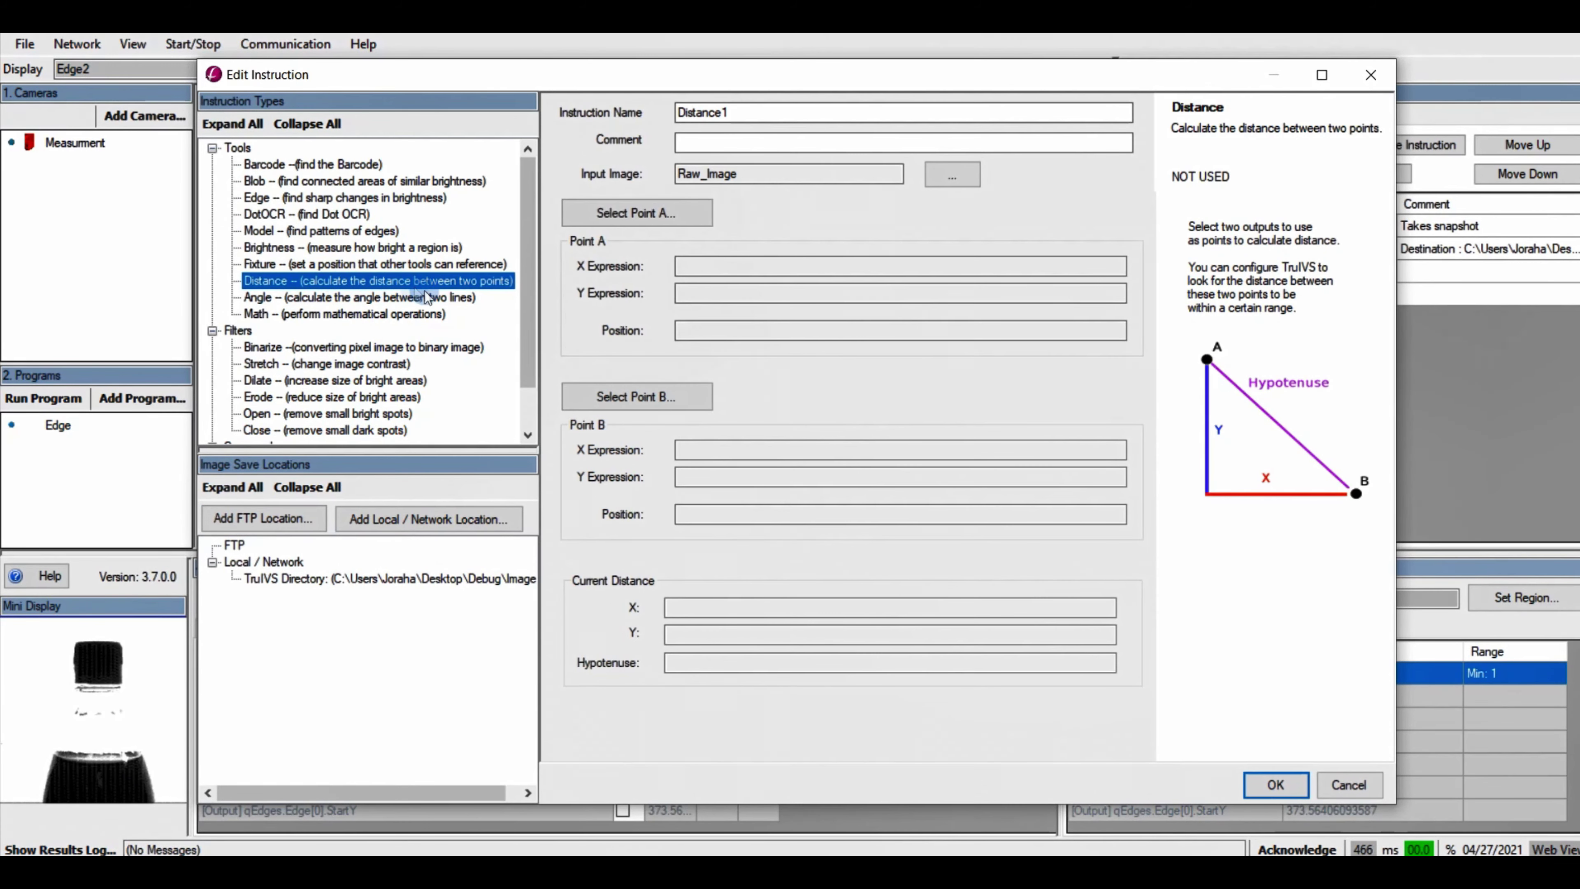
click(647, 212)
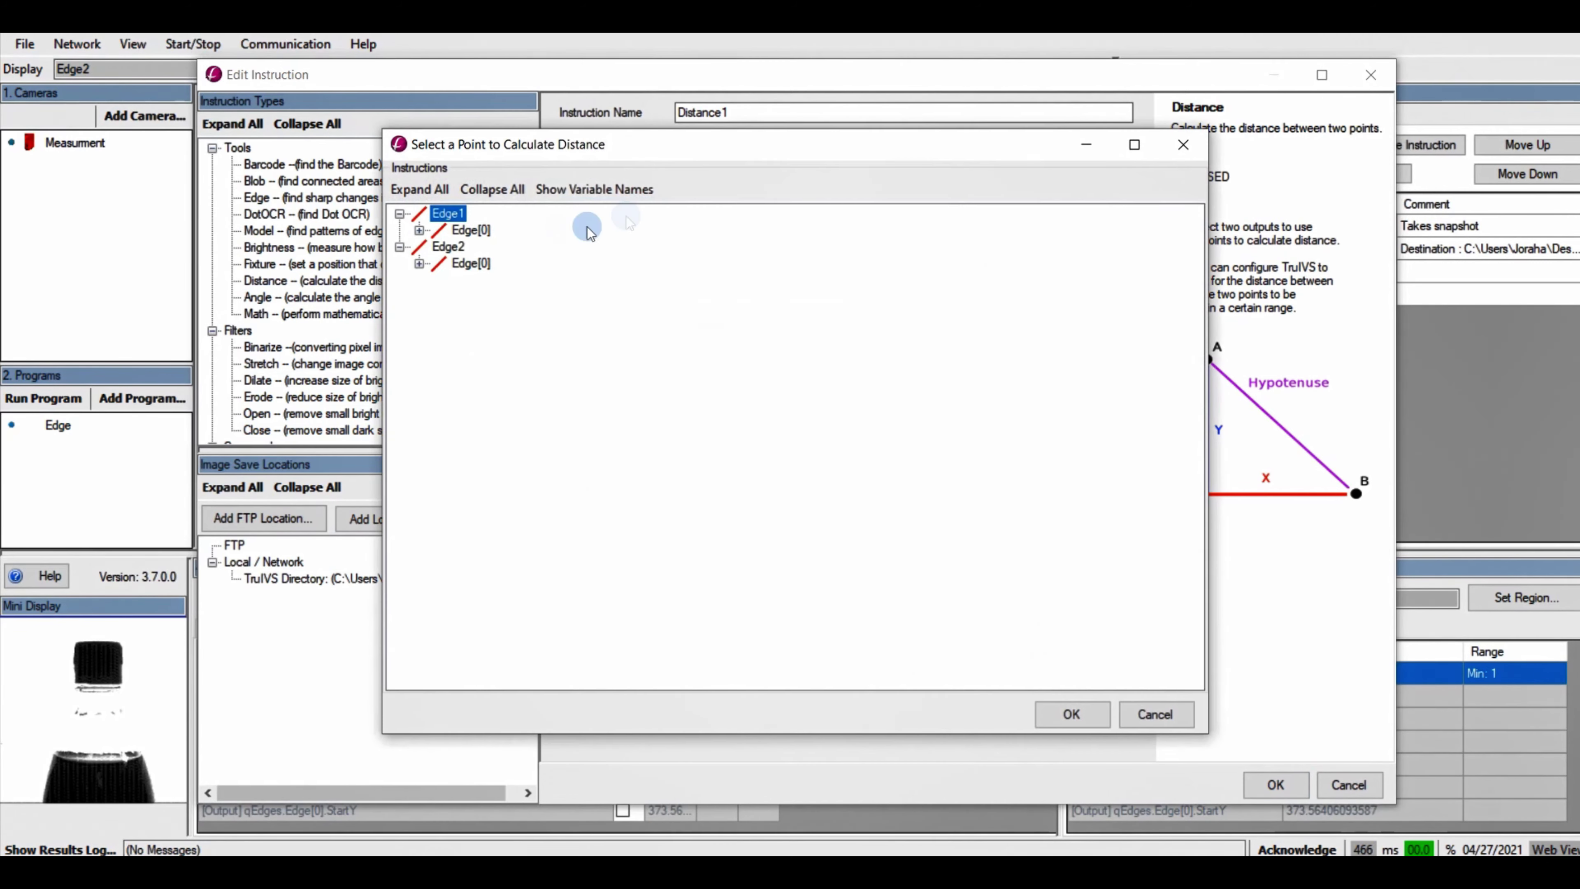
click(420, 231)
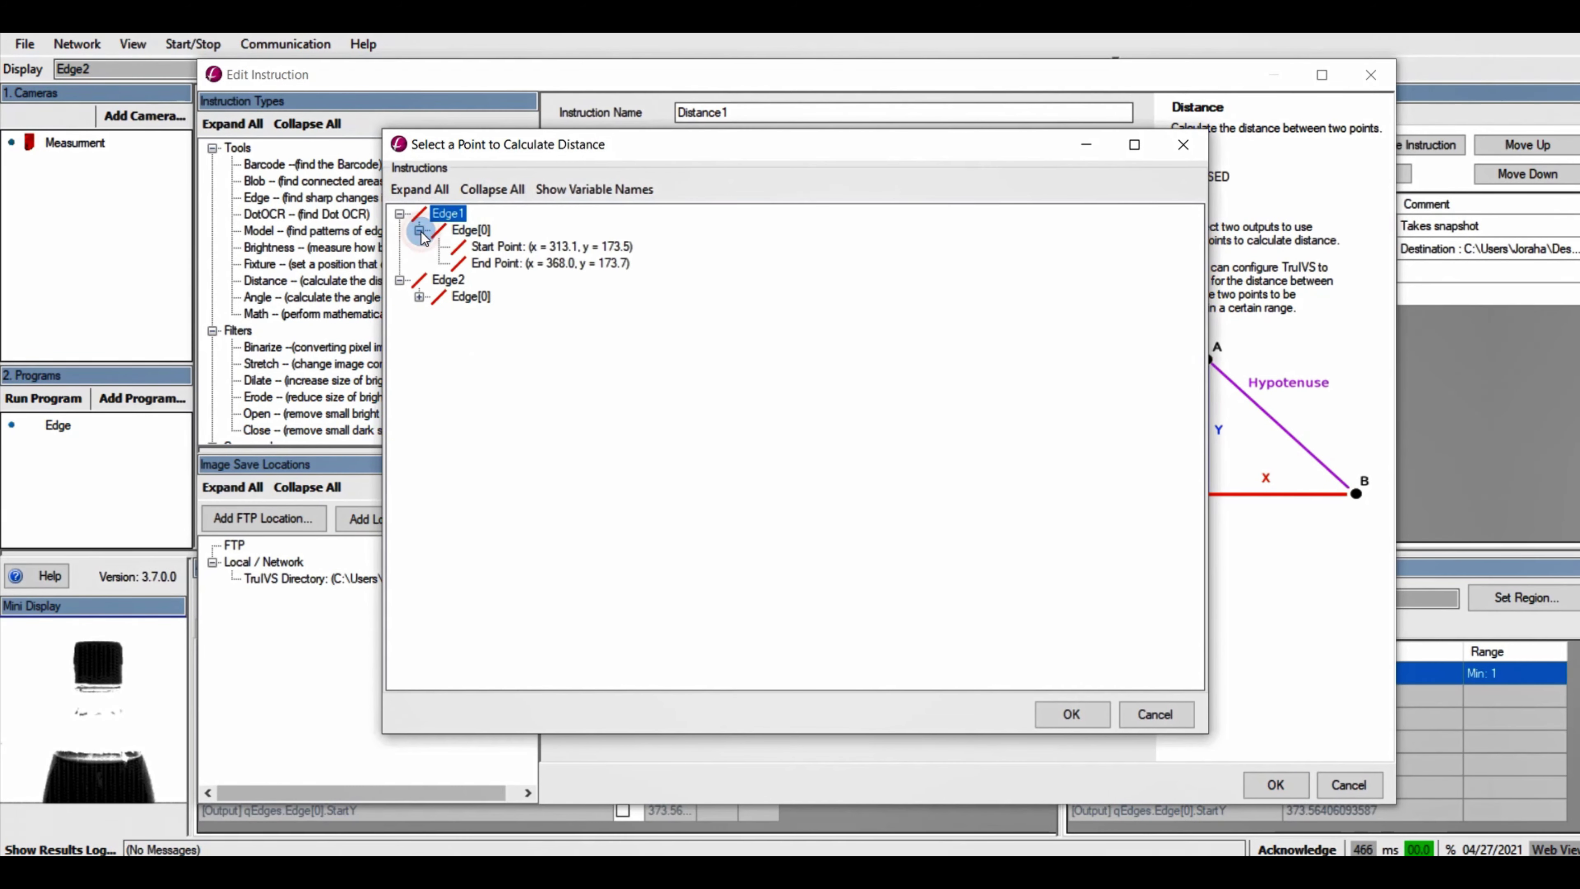
click(483, 248)
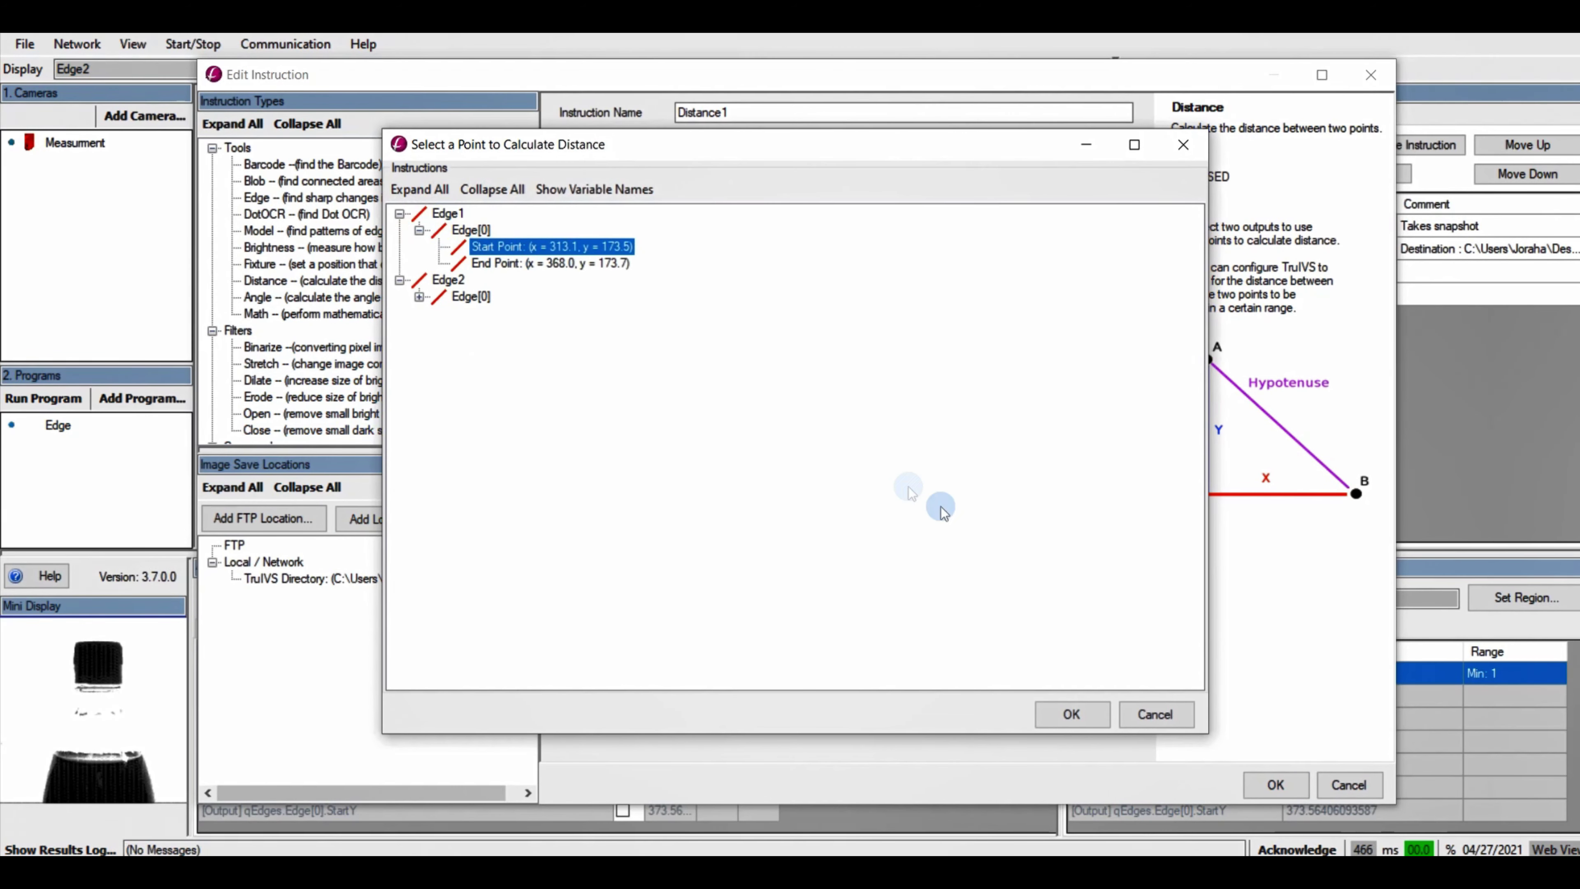
click(1071, 714)
Step: Set Point B to the start point of Edge2's Edge[0] and add the Distance instruction to the program
click(684, 398)
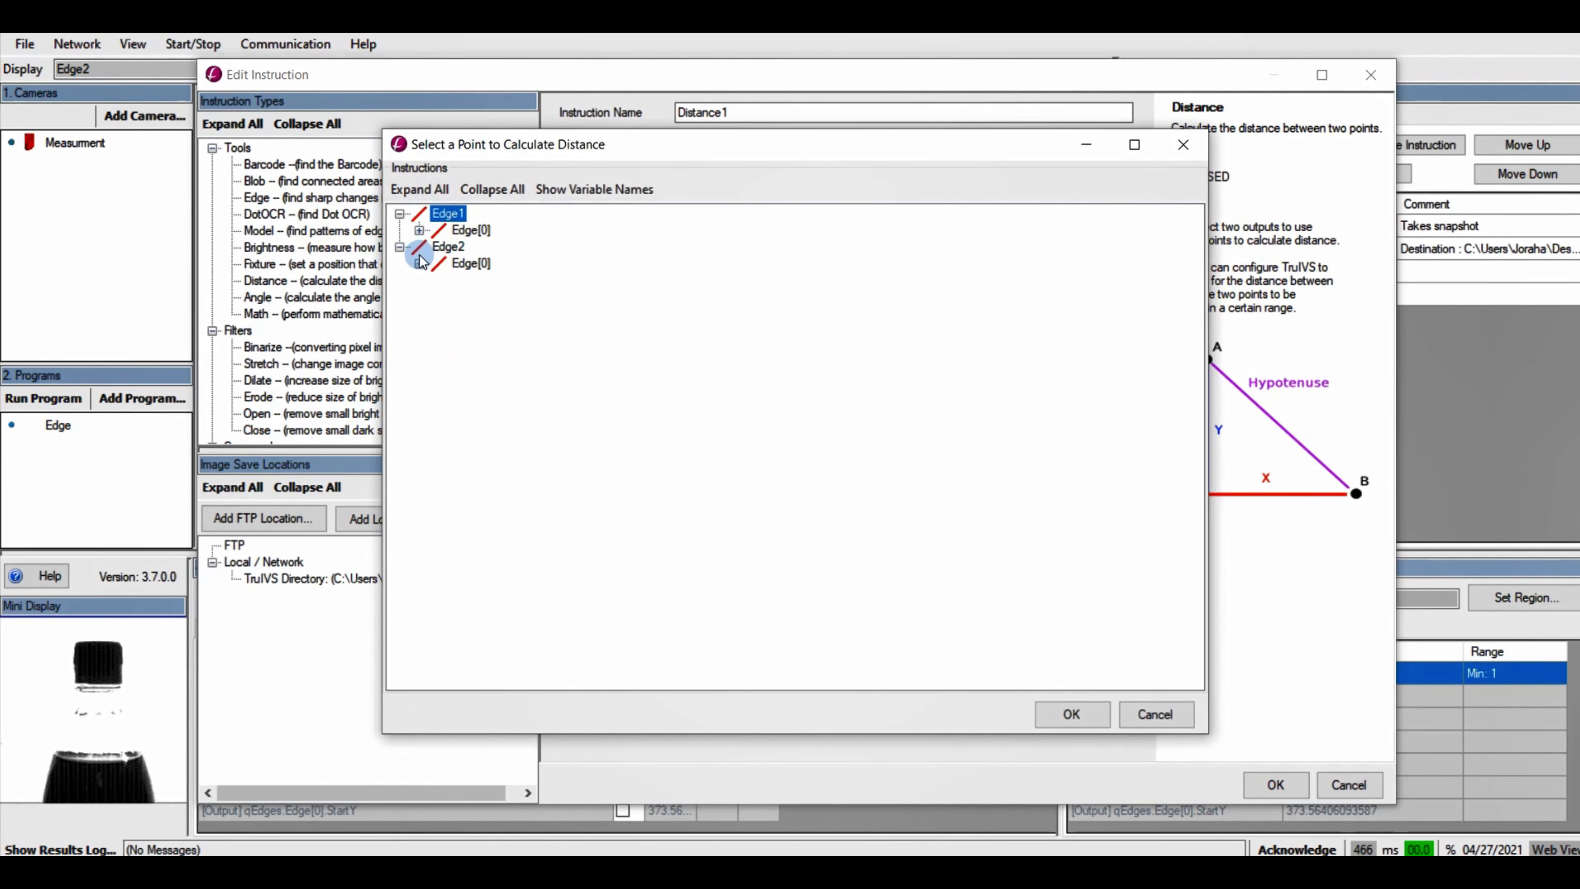
click(419, 264)
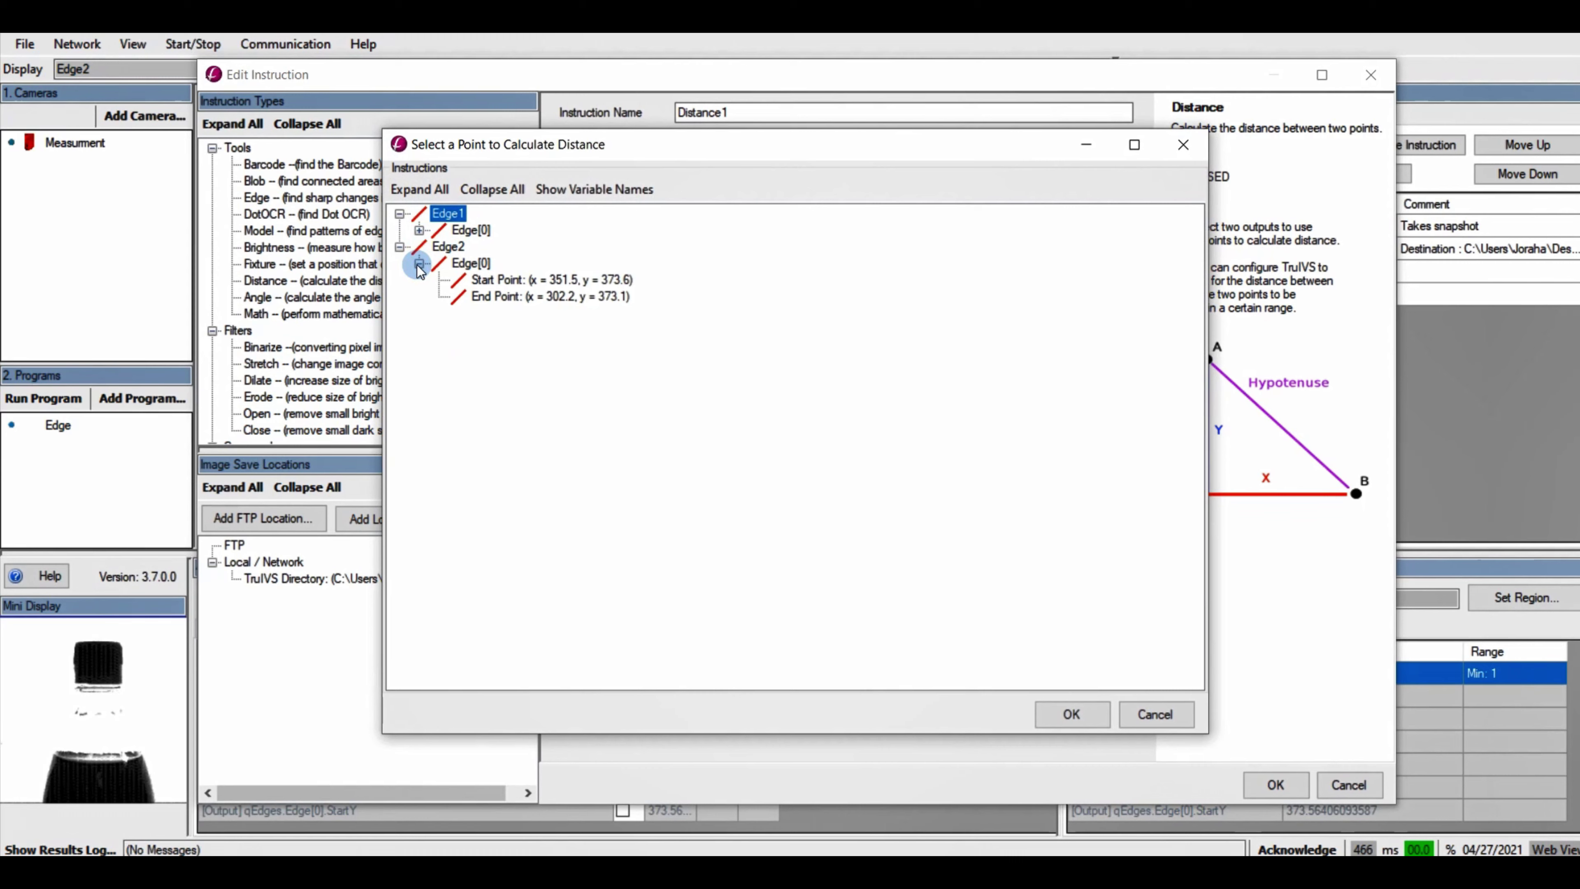
click(540, 280)
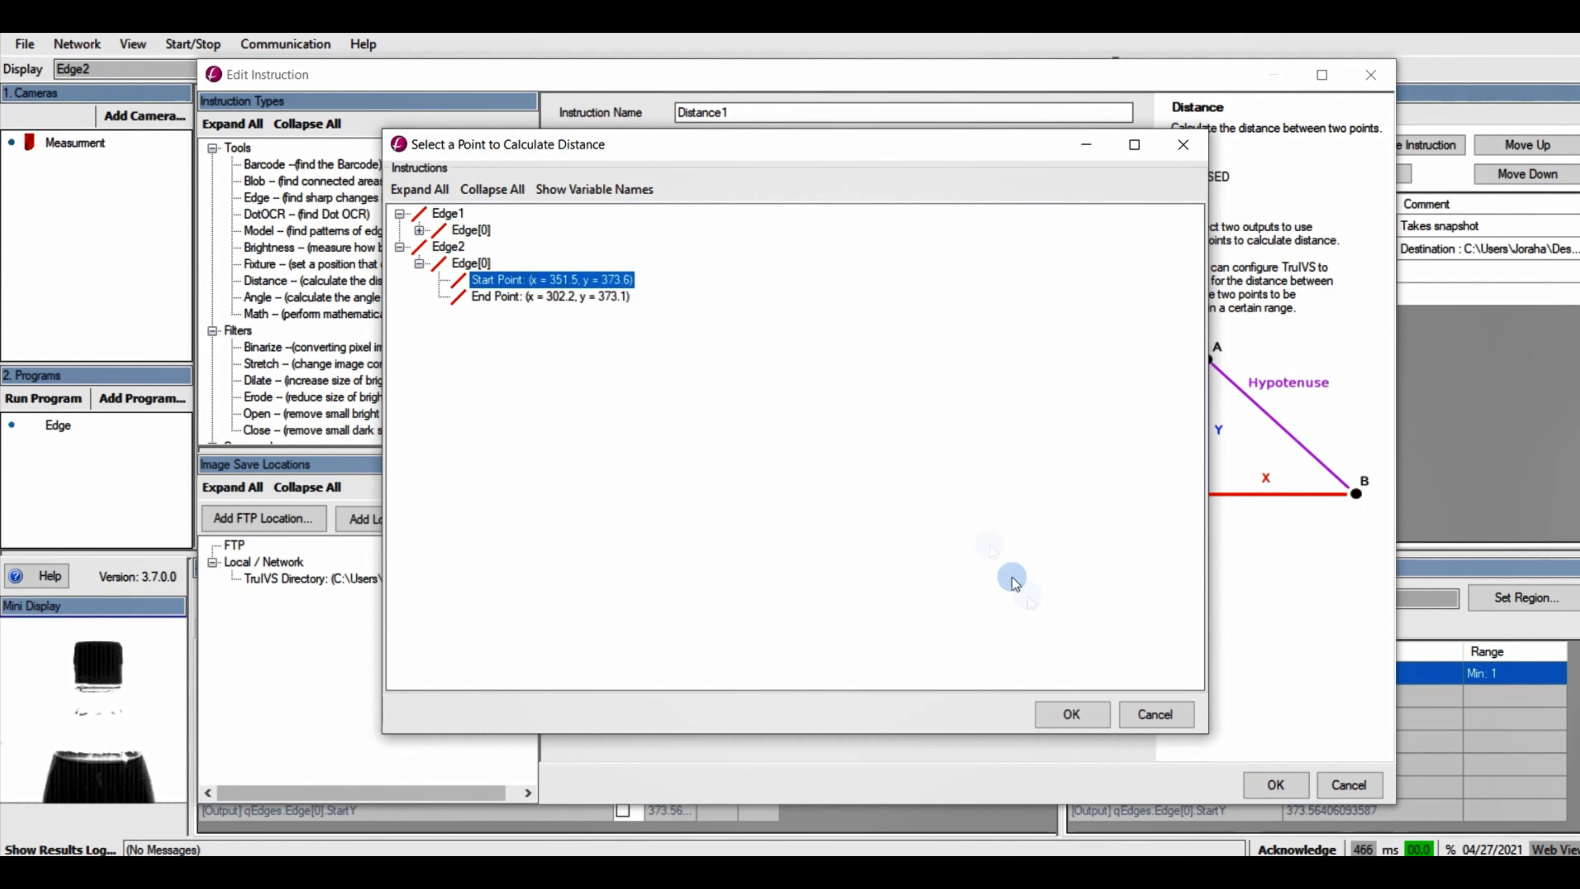
click(1071, 714)
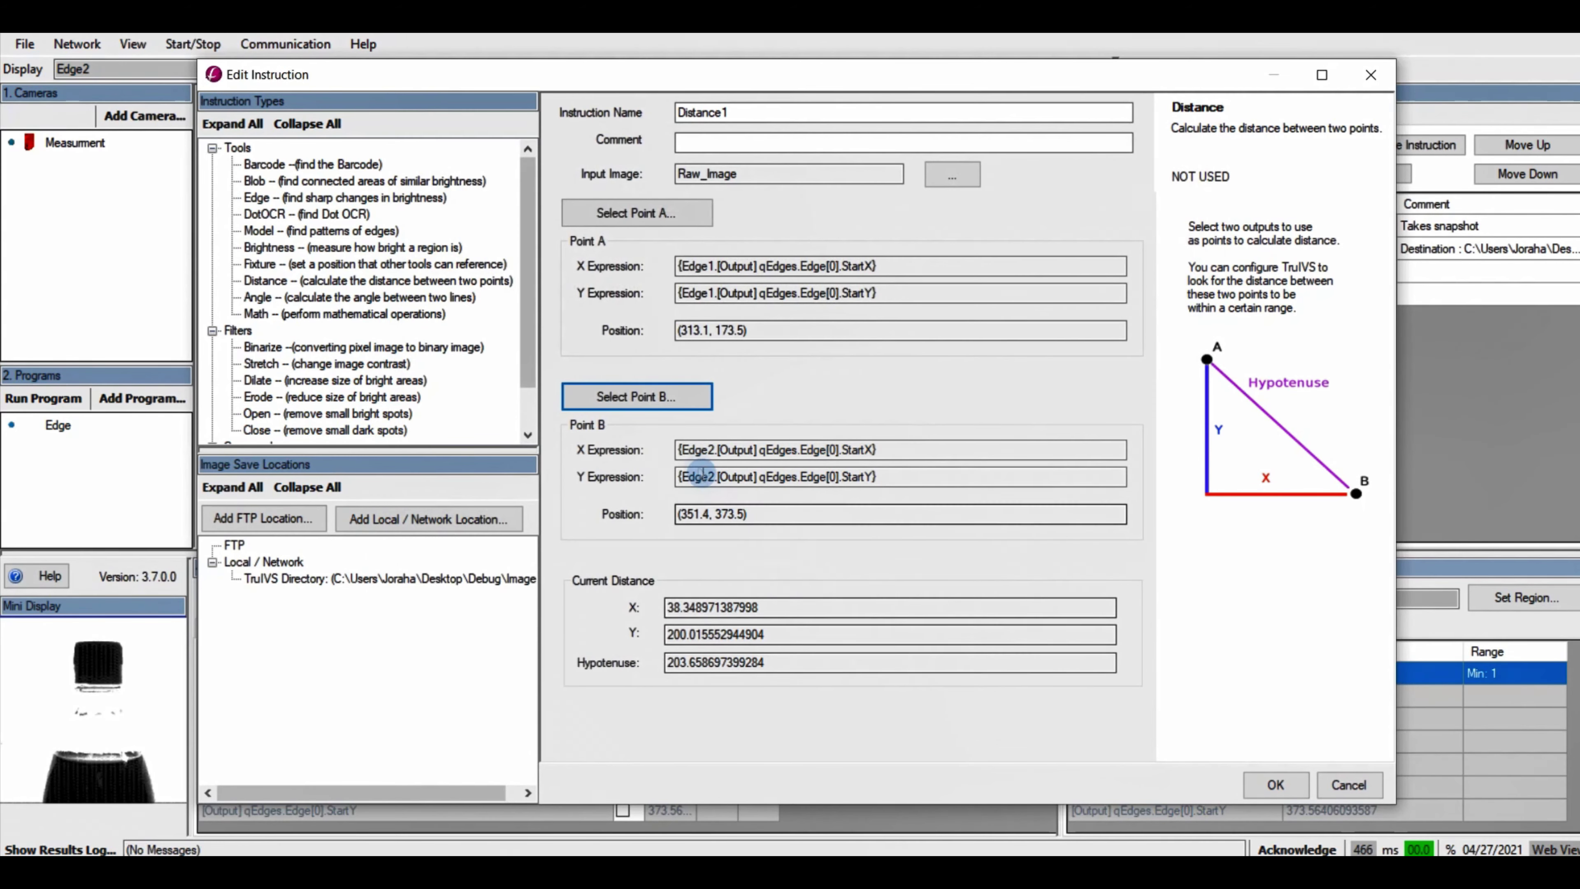
click(677, 610)
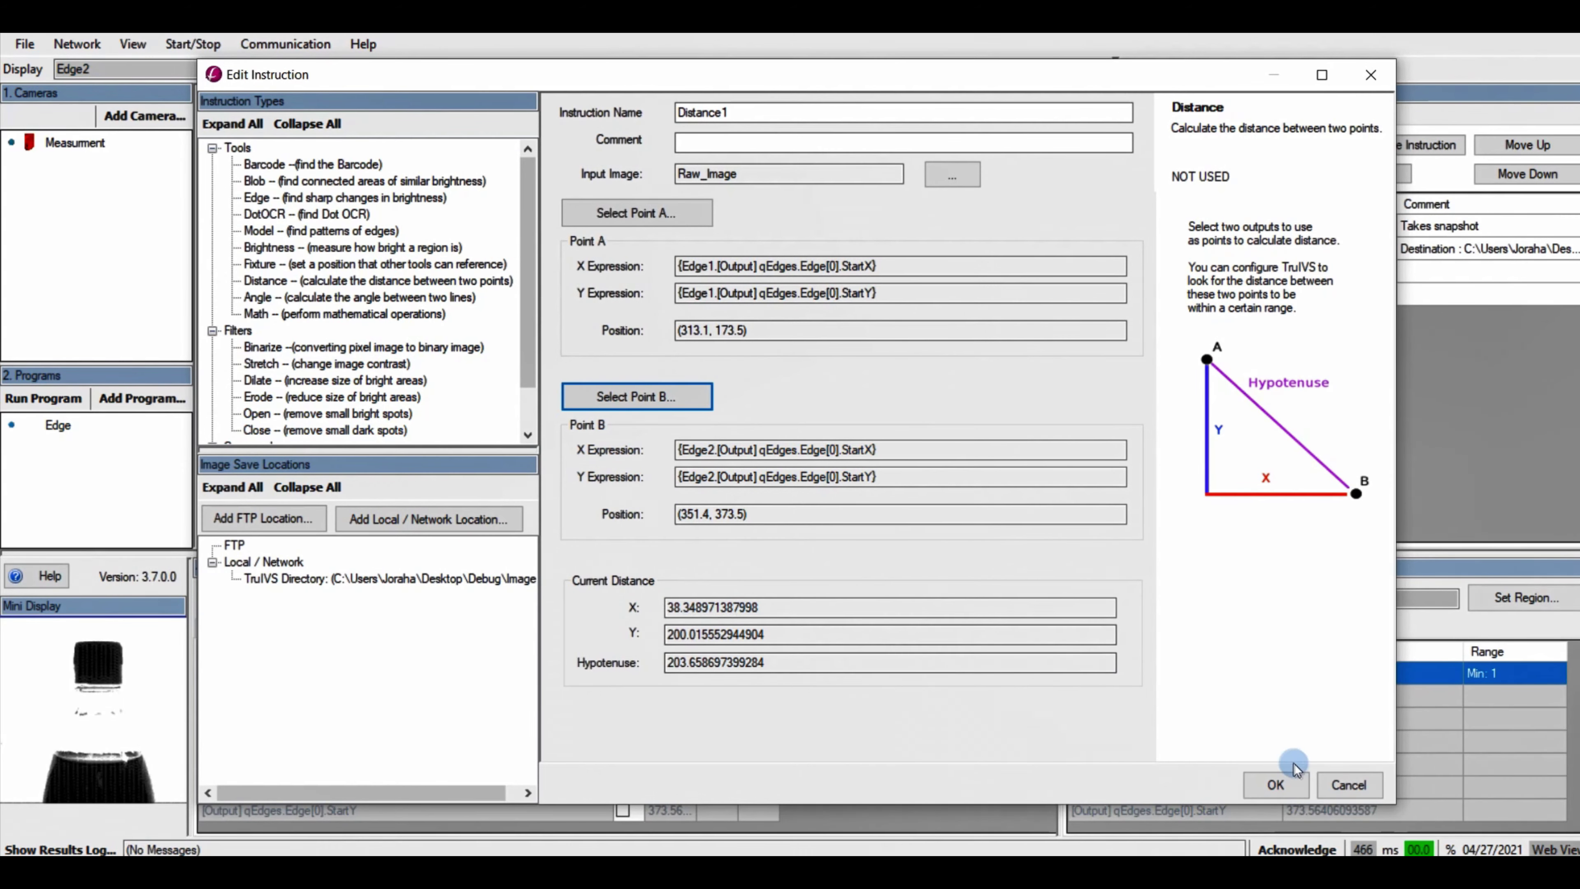
click(1294, 782)
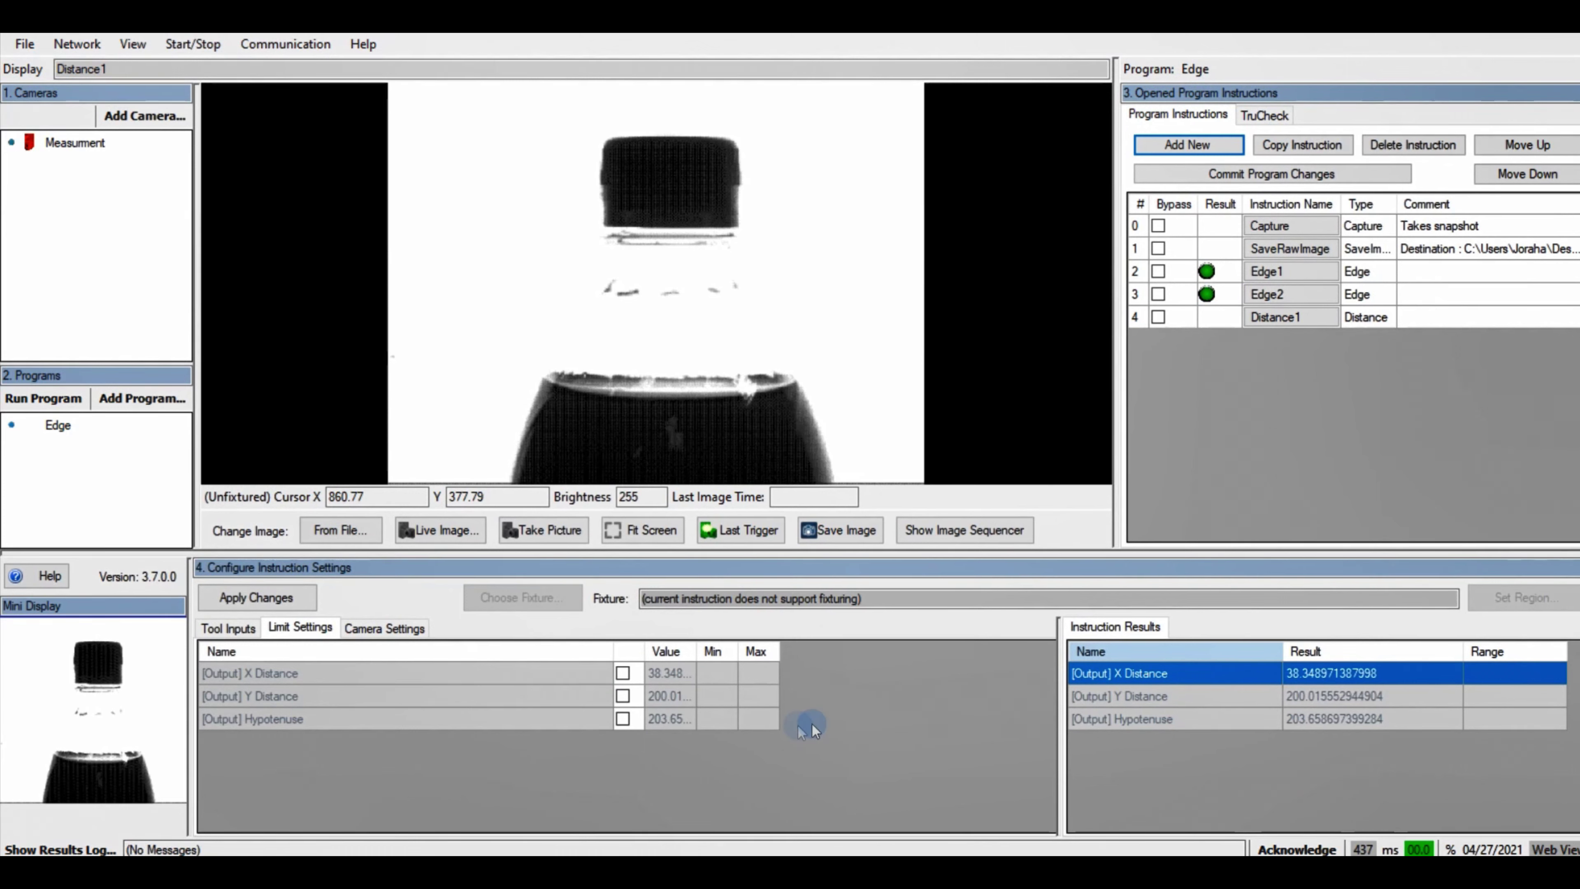
Step: Enable the Y Distance limit for Distance1 with a minimum of 190 and maximum of 210, and apply the changes
click(623, 696)
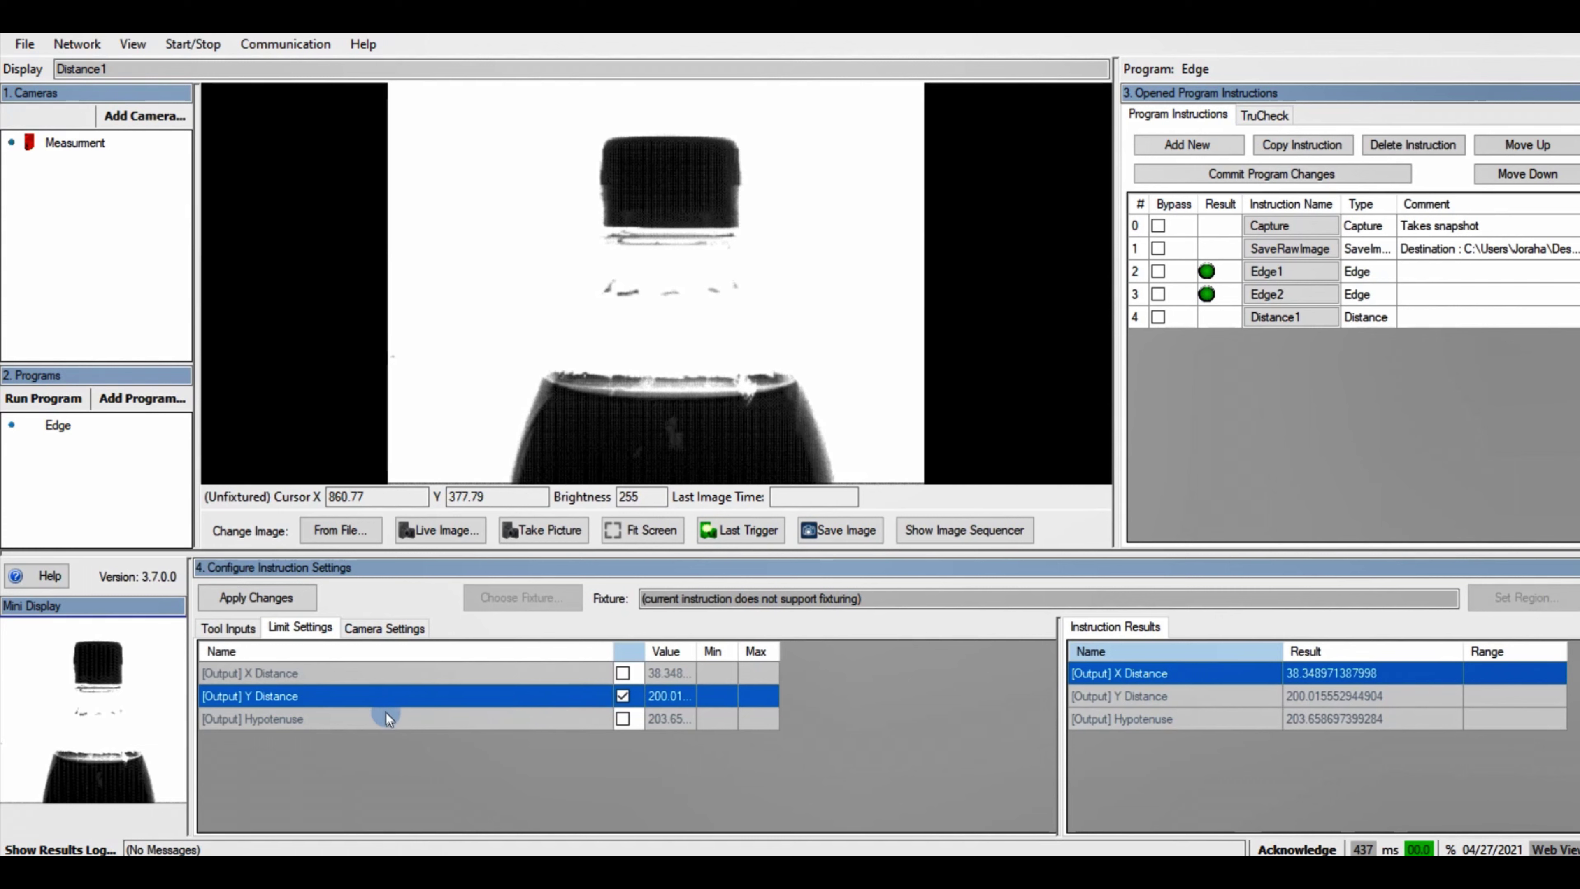
click(713, 695)
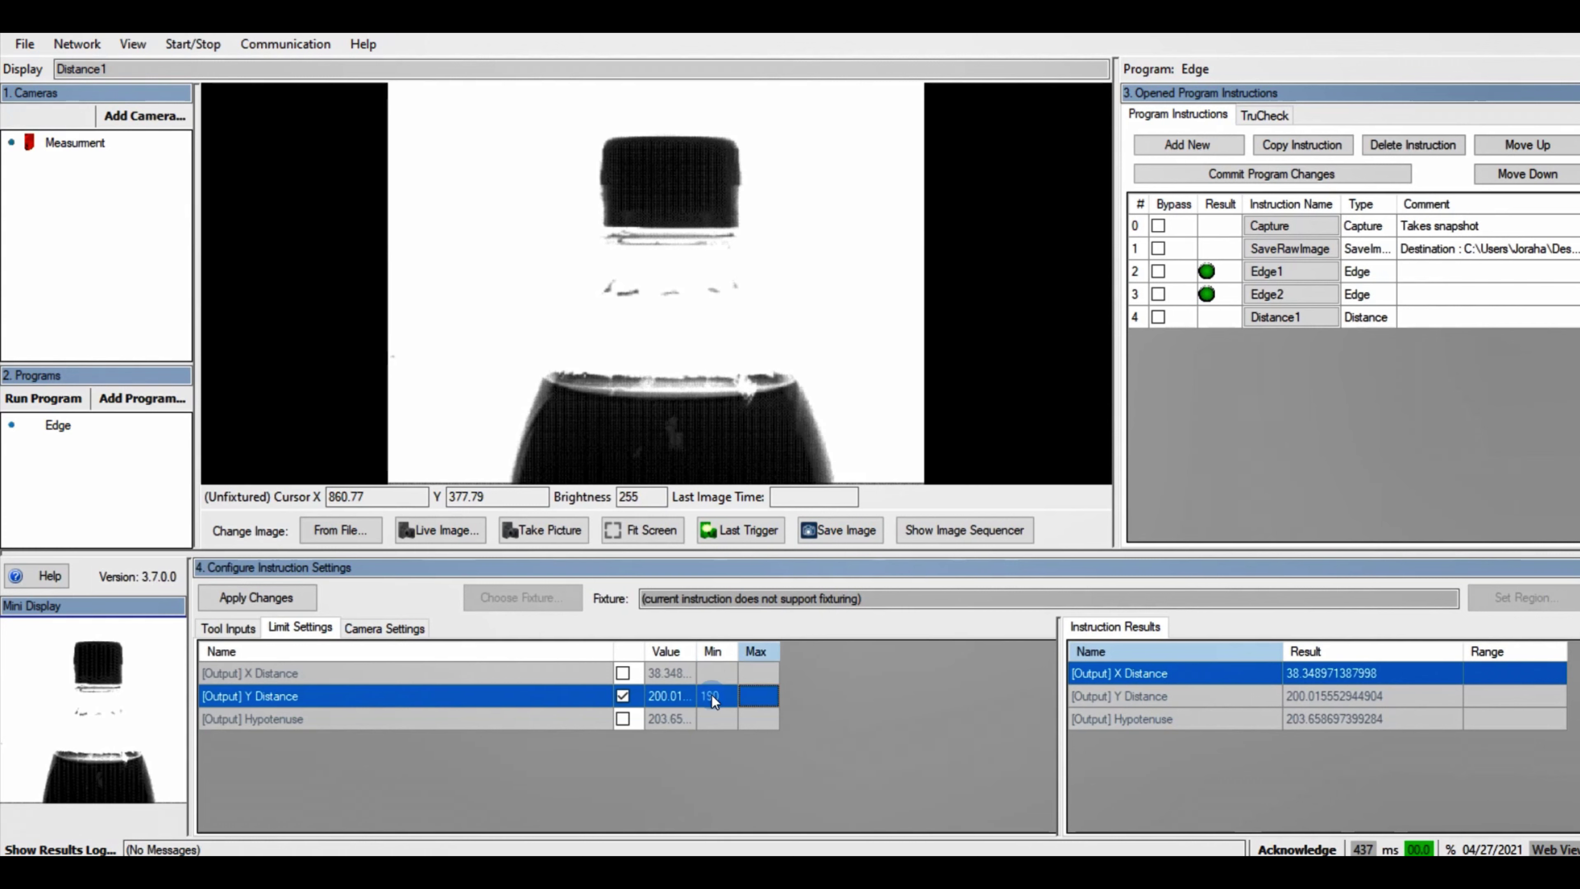
text(210)
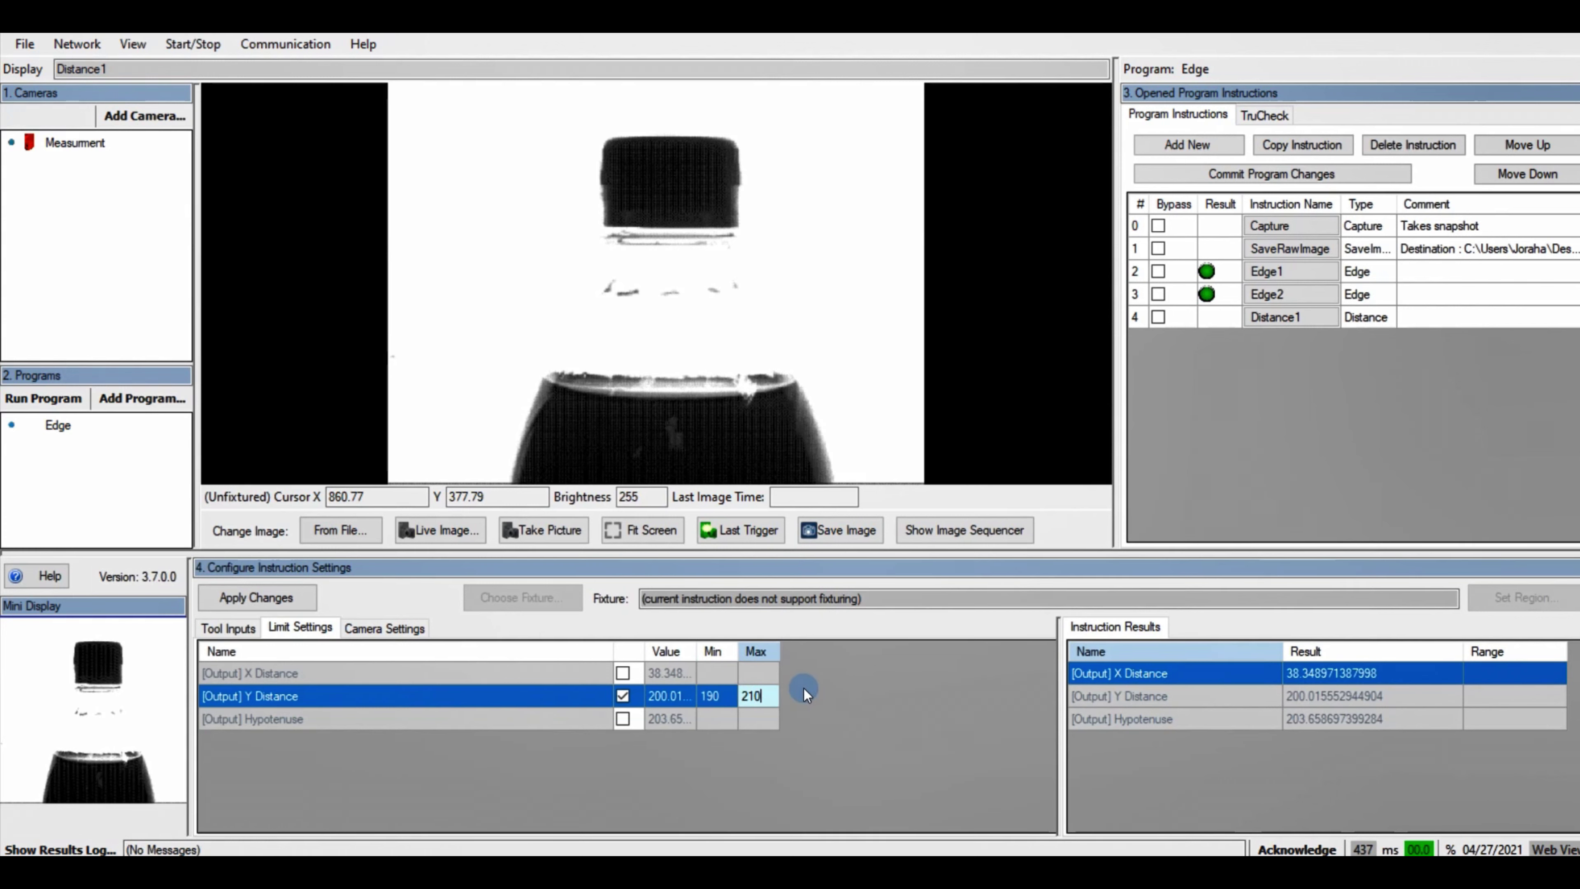
key(Return)
click(288, 596)
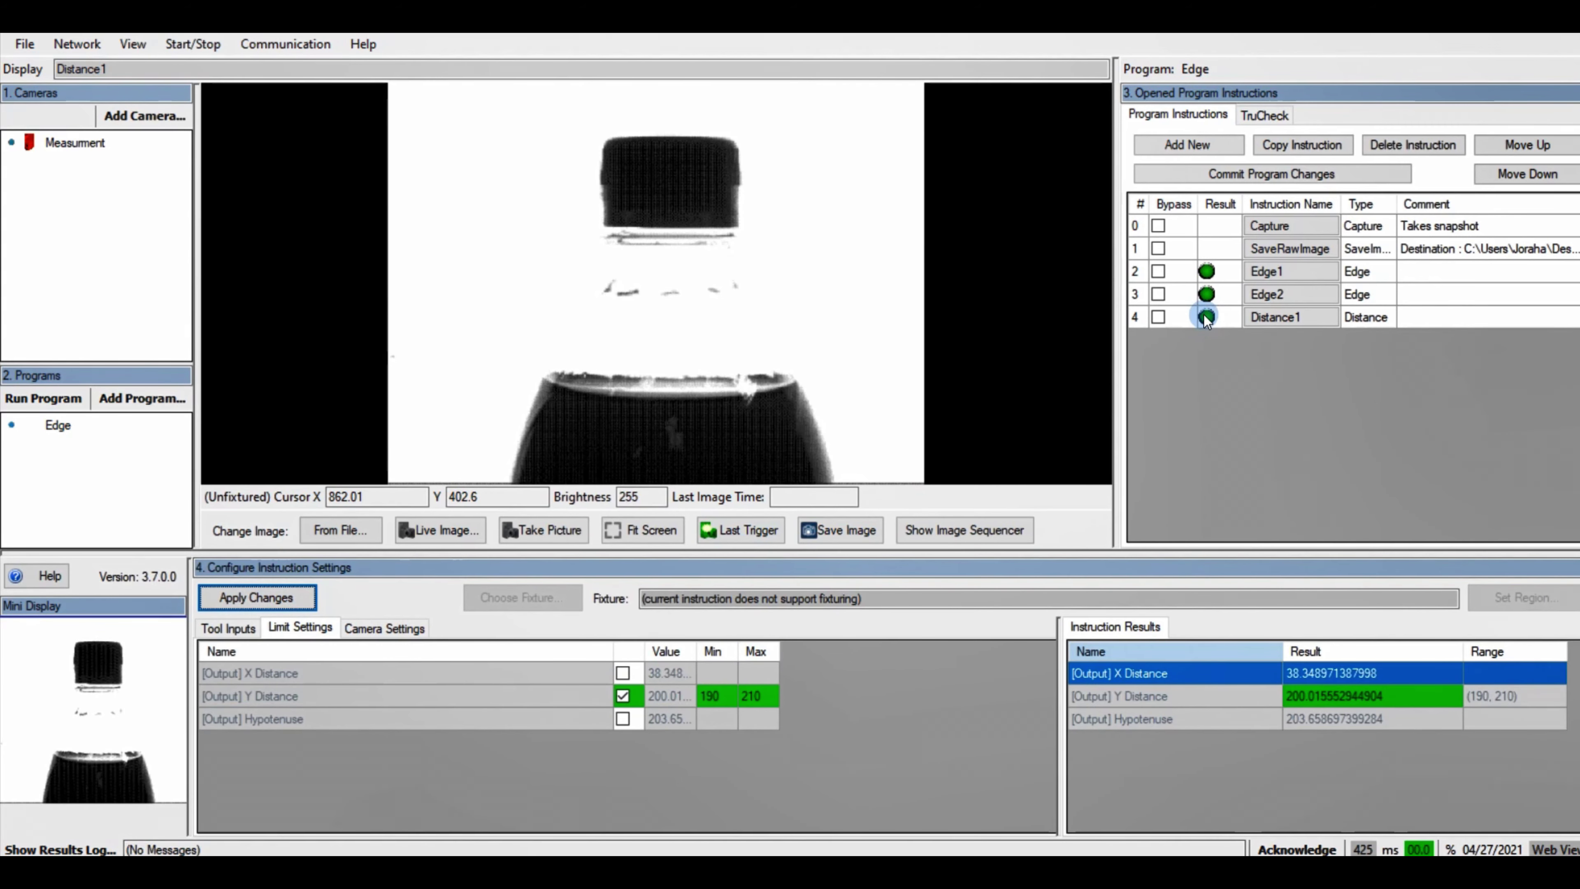
Step: Review the limits and results of the Edge1, Edge2 and Distance1 instructions in turn
click(1388, 269)
click(1384, 295)
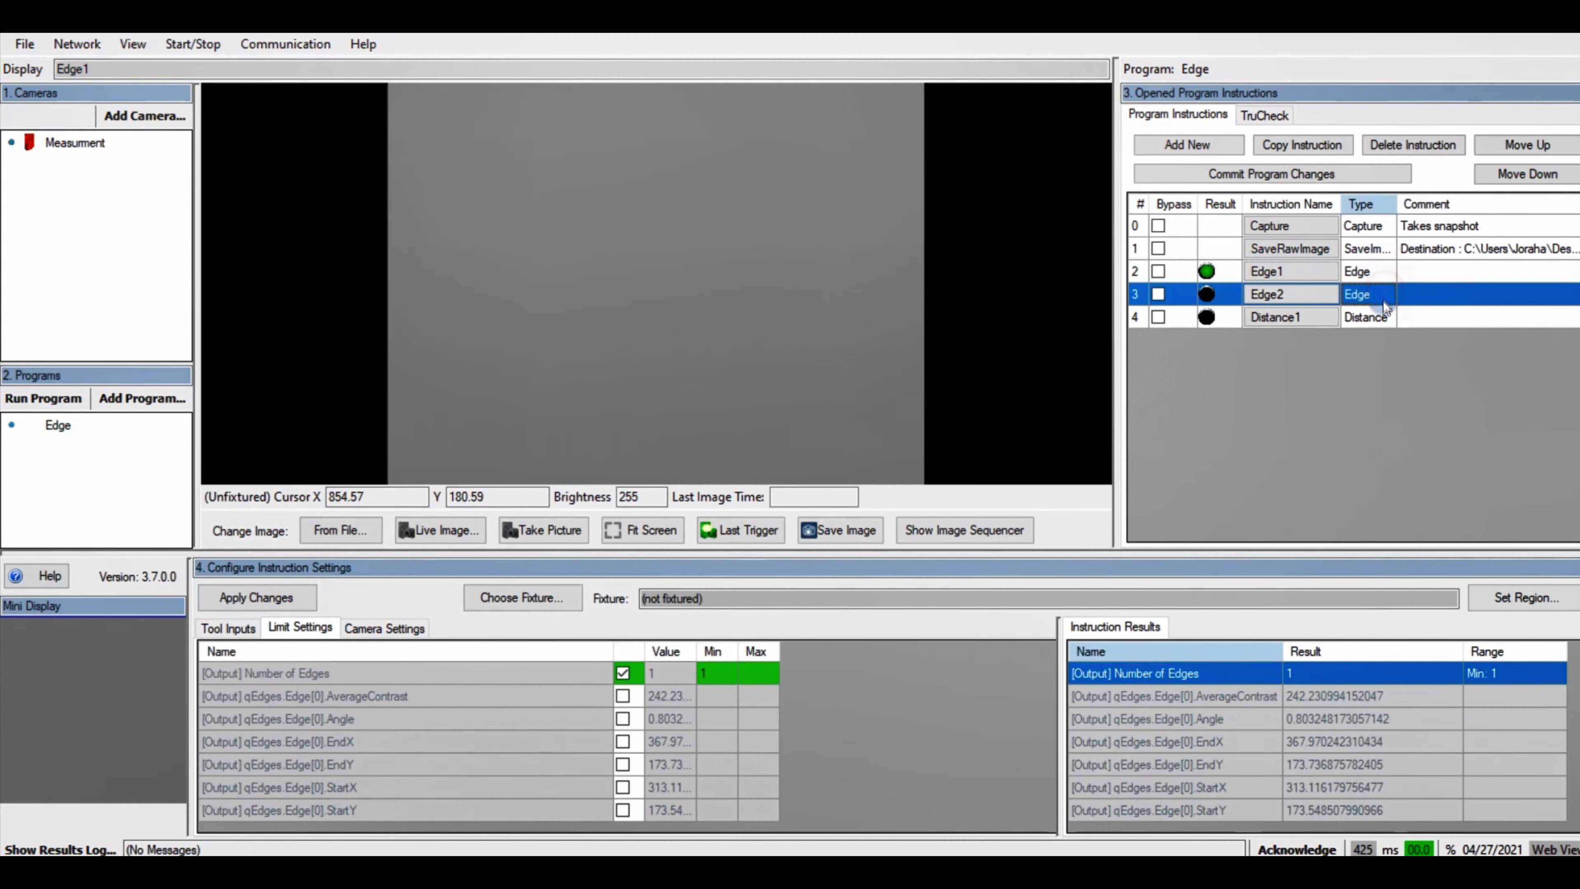
click(1380, 318)
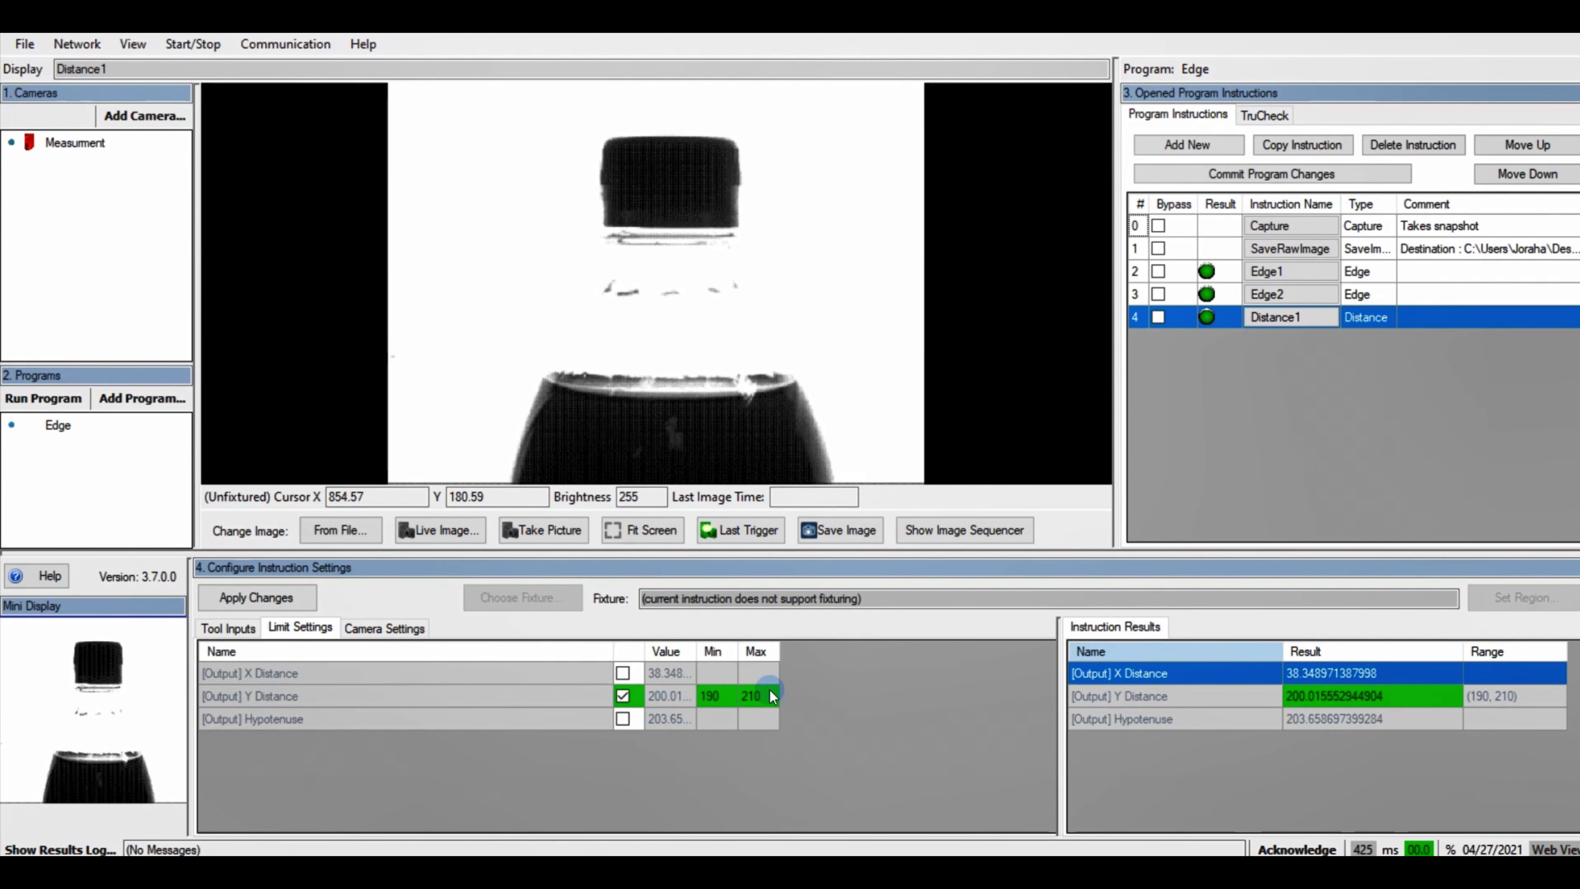
Step: Test the Distance1 limits on the fourth image in the image sequencer, and return to the first image
click(936, 529)
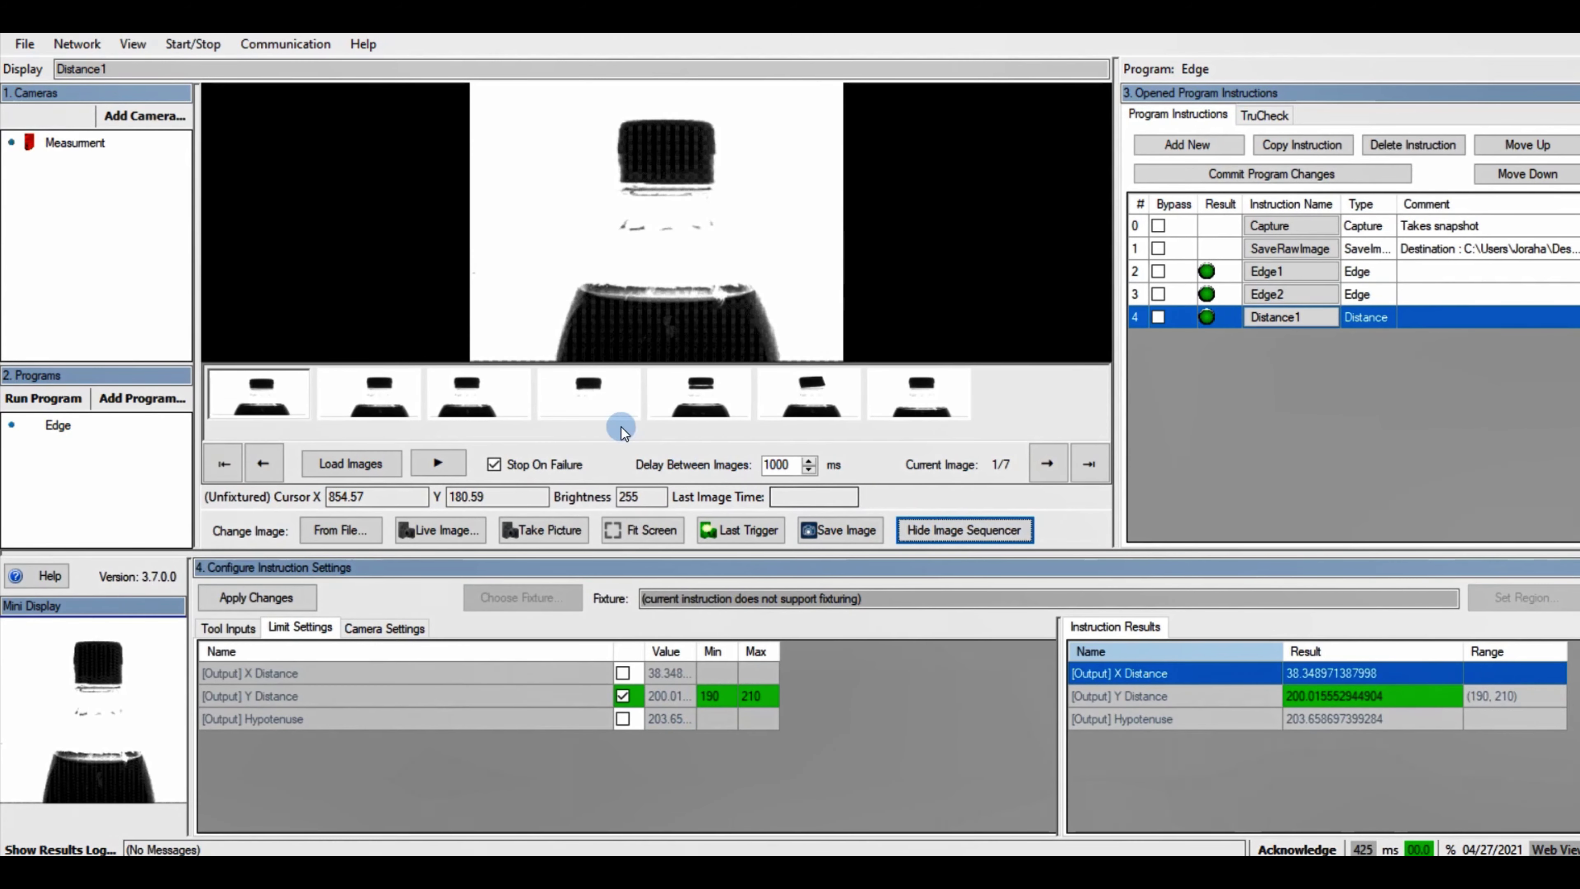
click(617, 391)
click(936, 530)
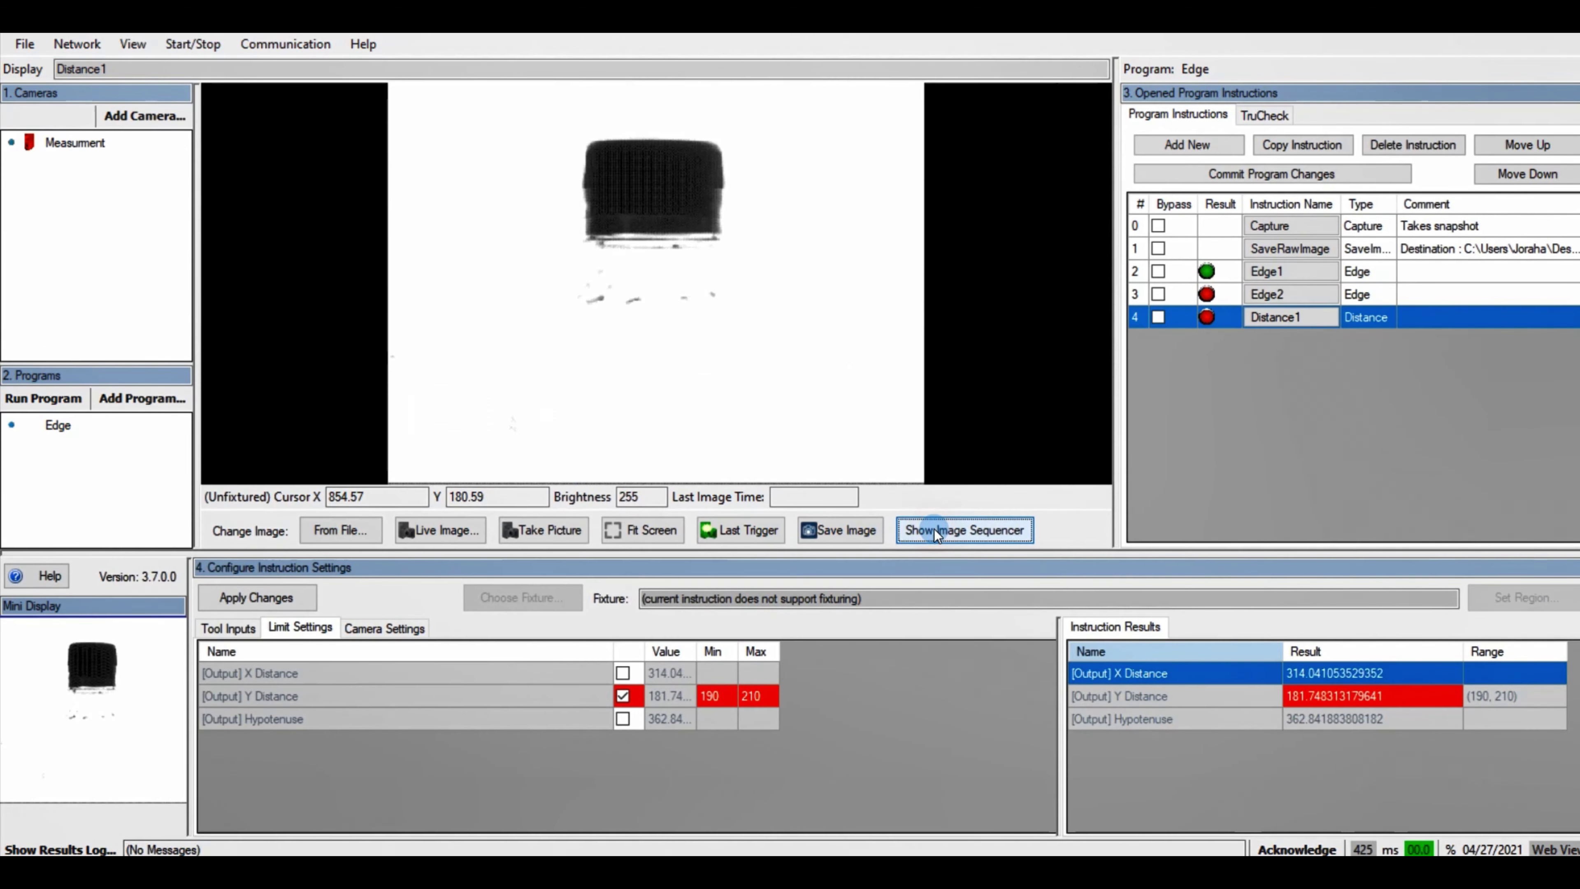
click(1189, 429)
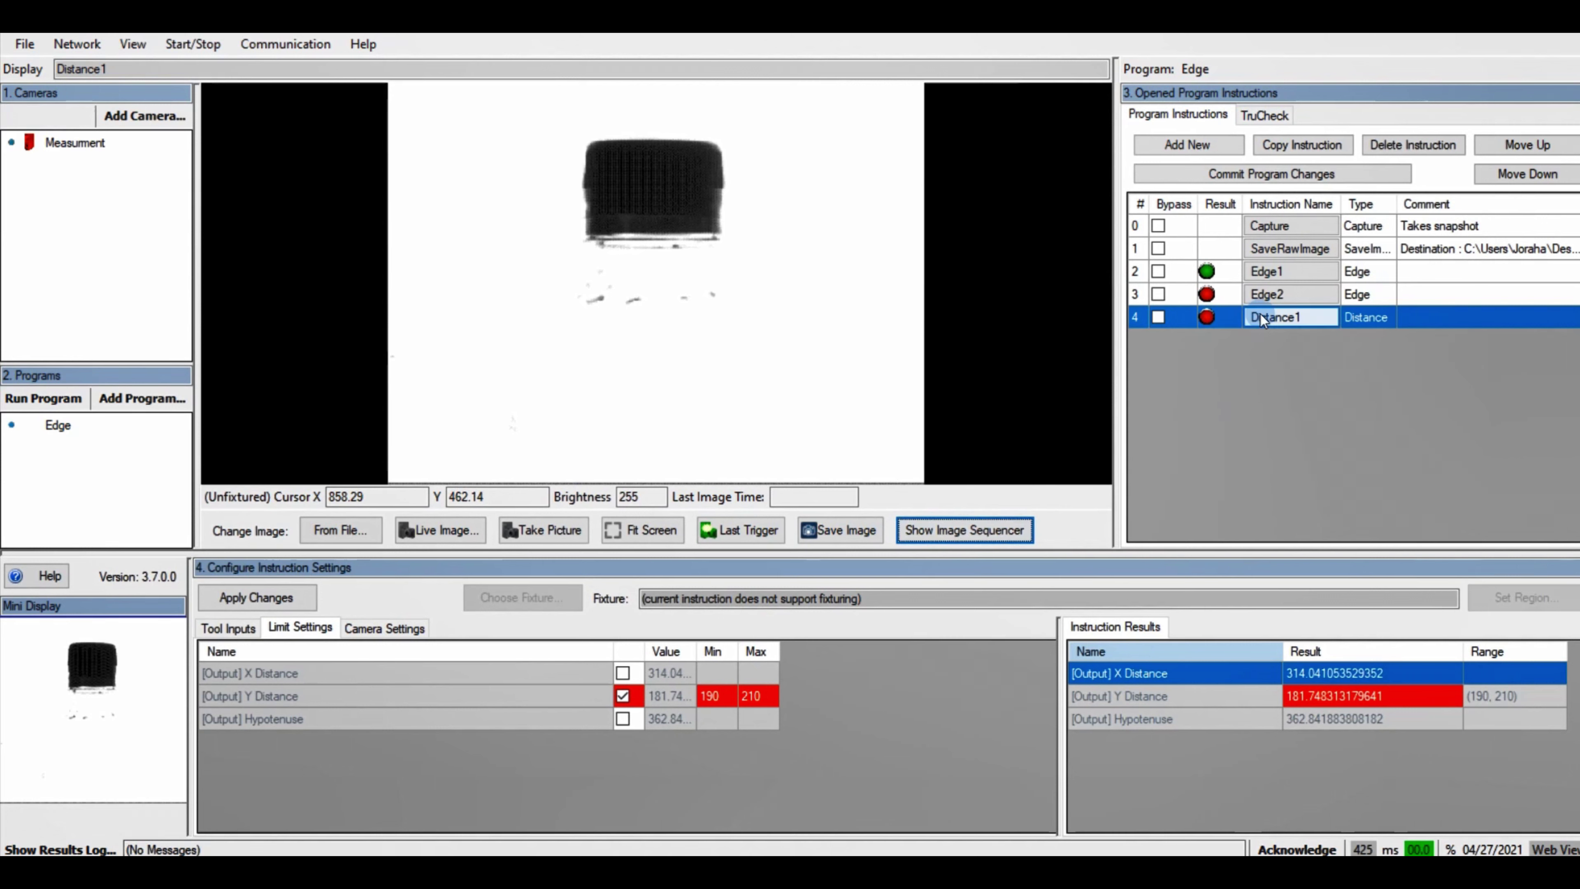
click(643, 708)
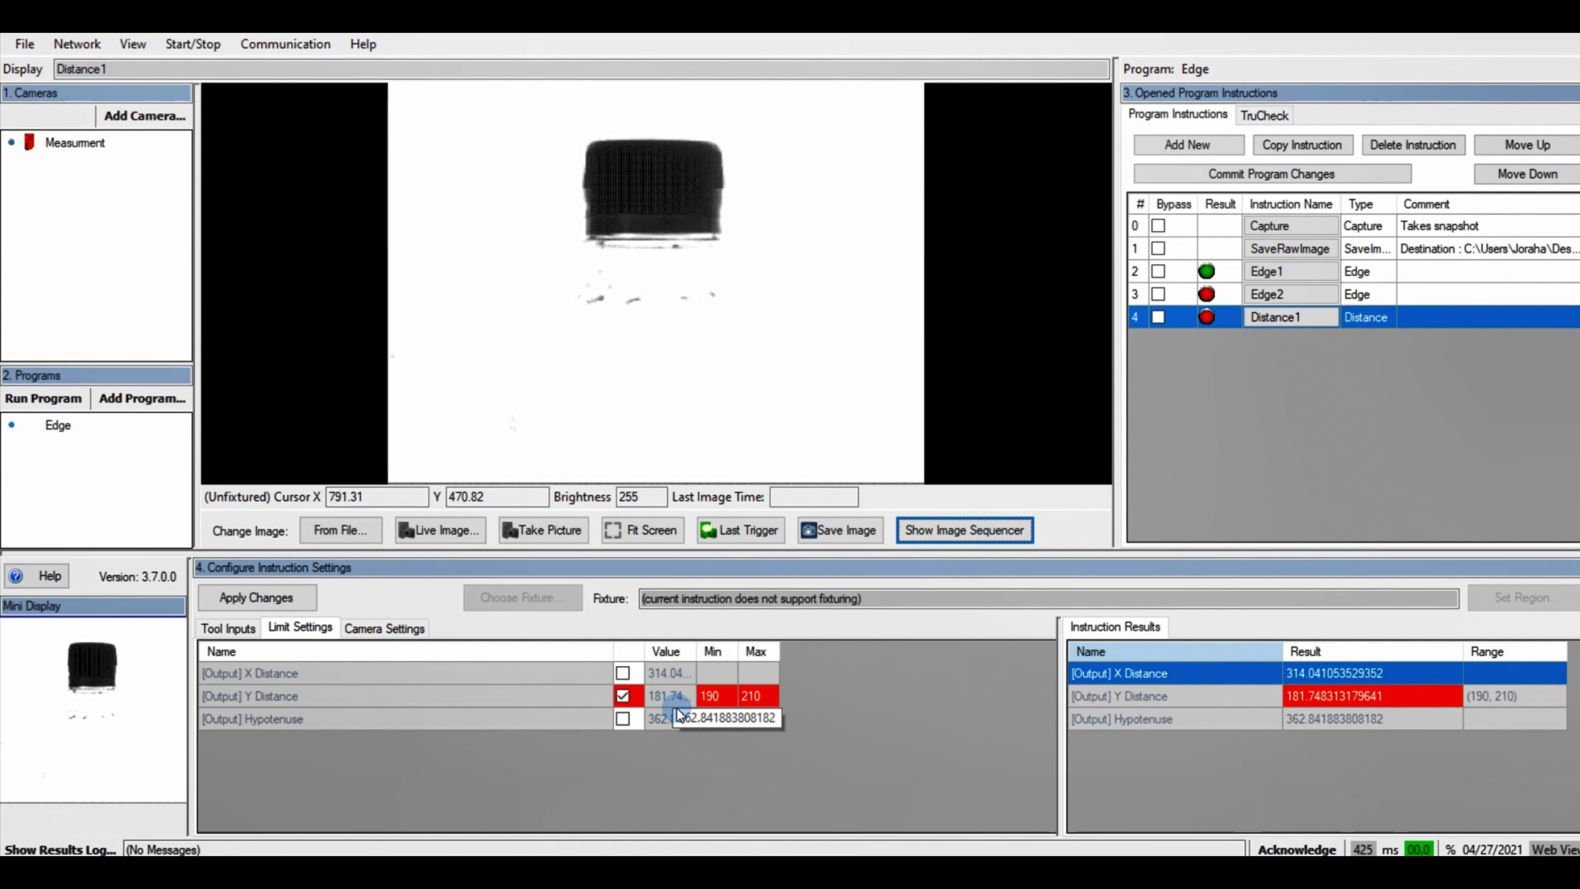
click(954, 537)
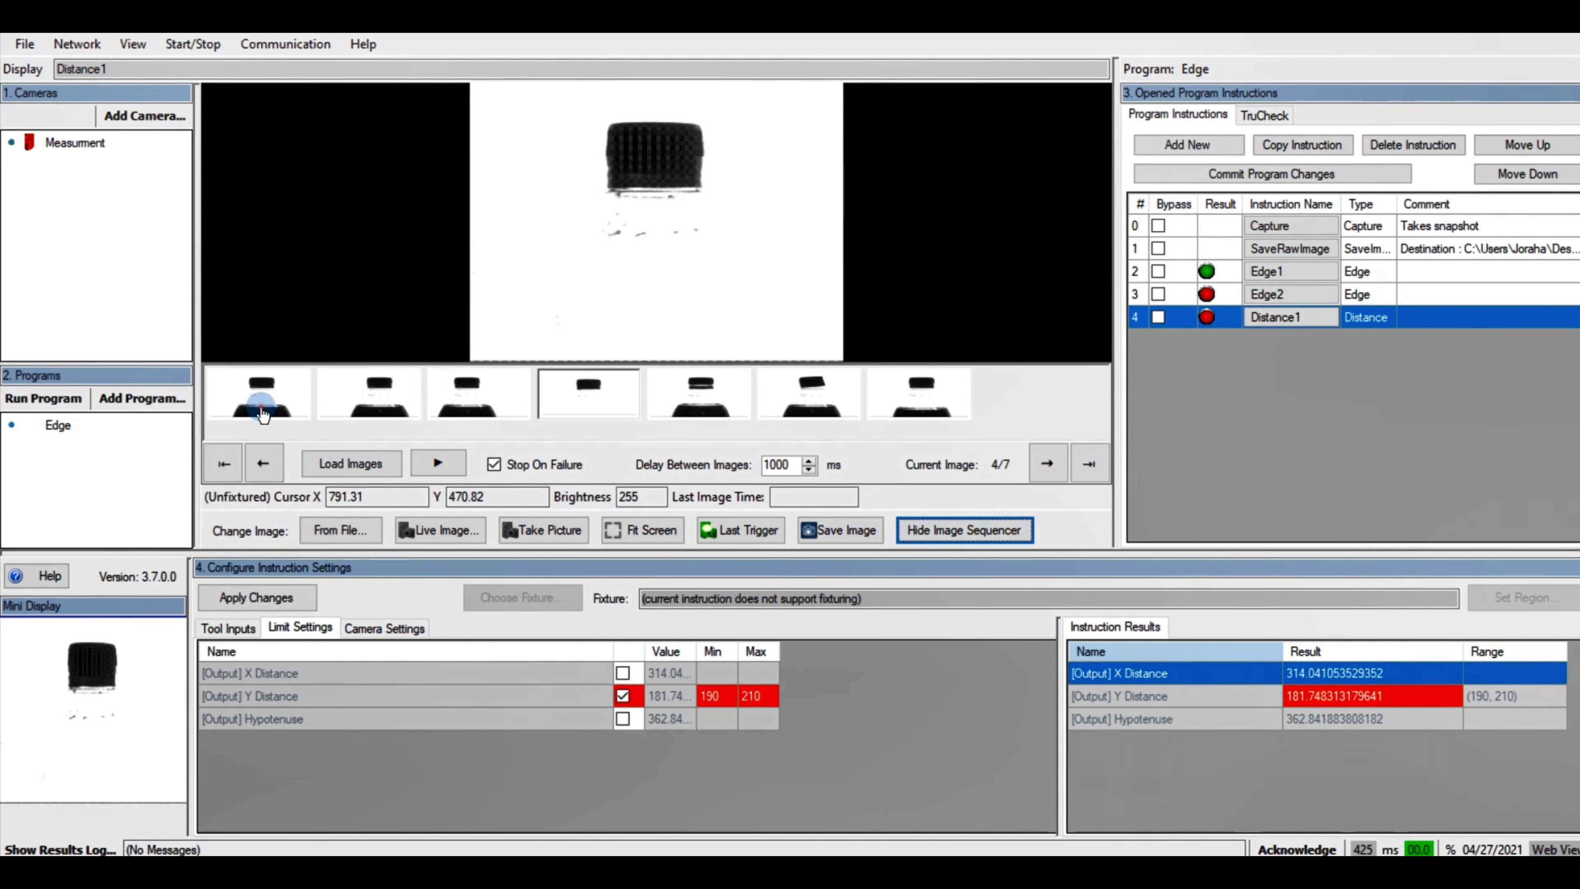
click(946, 530)
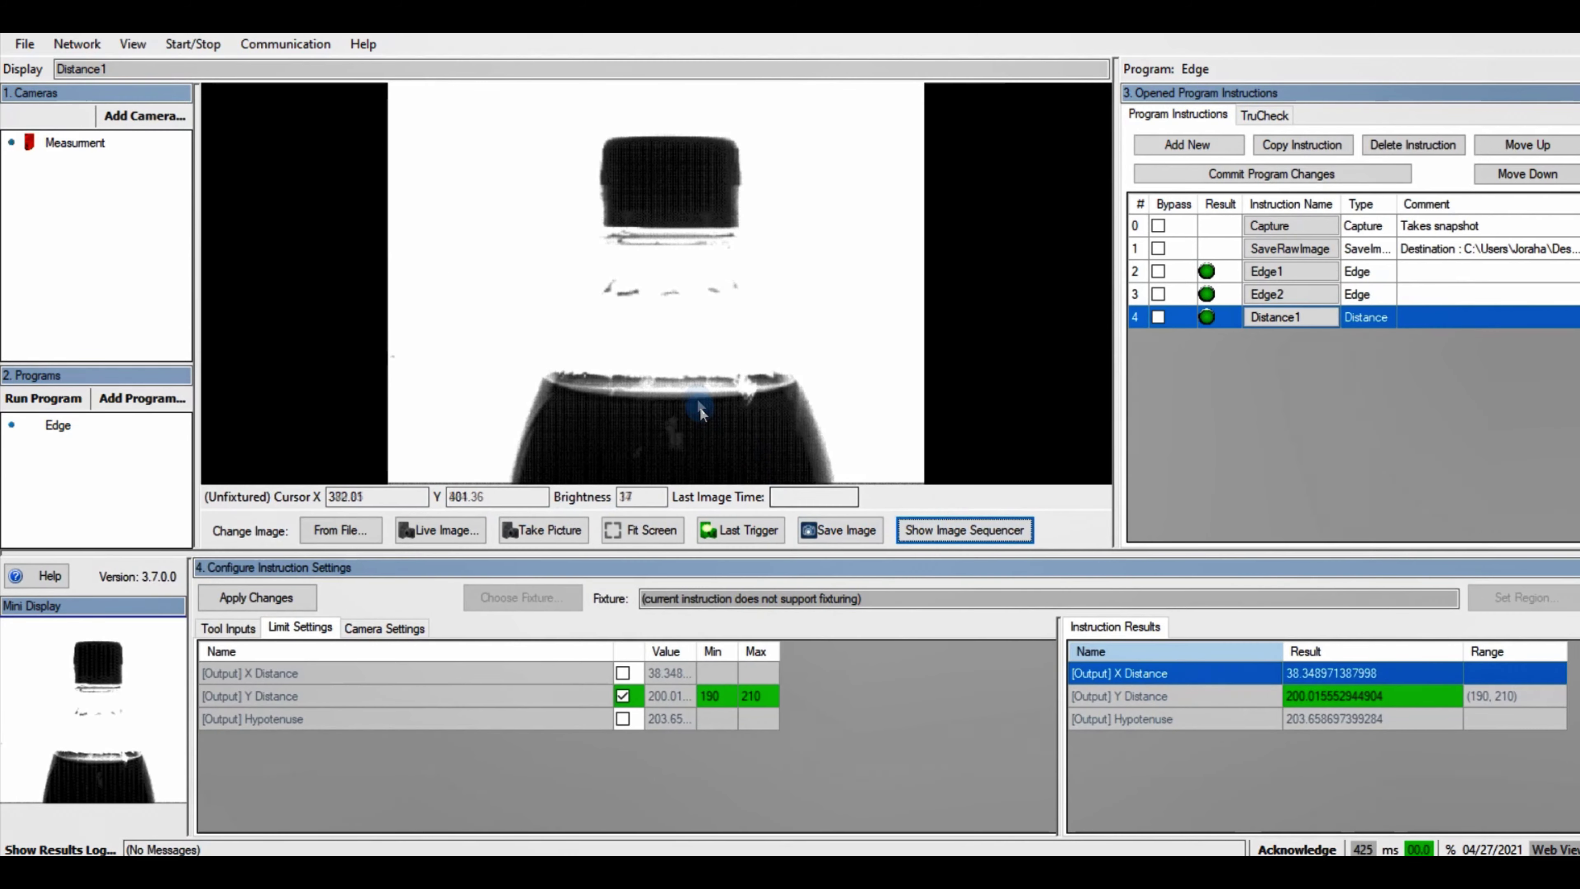